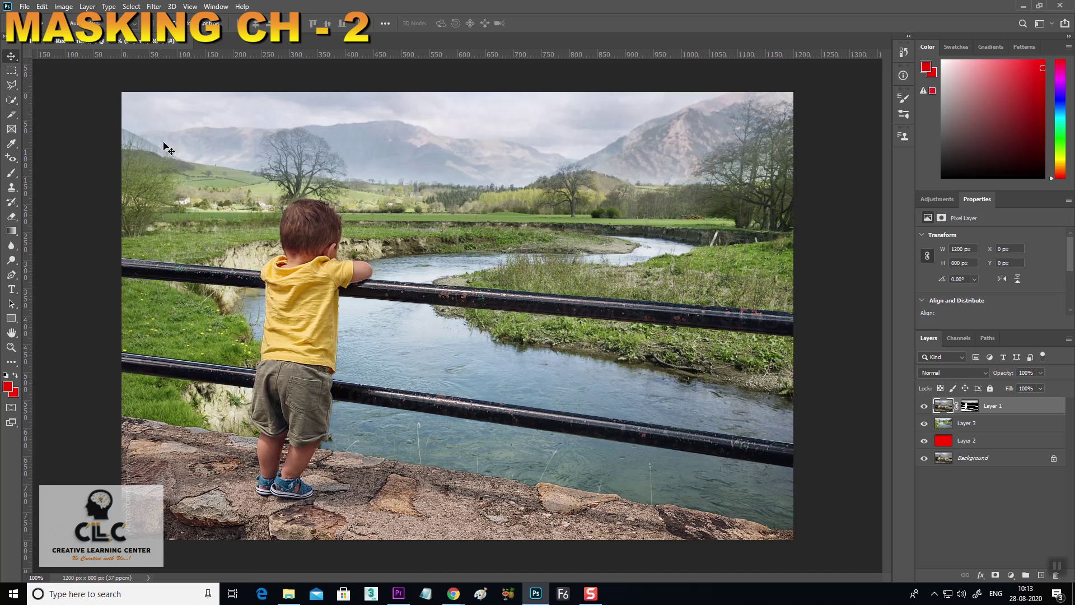
Open the bride photo maxresdefault.jpg as its own document.
click(24, 7)
click(39, 29)
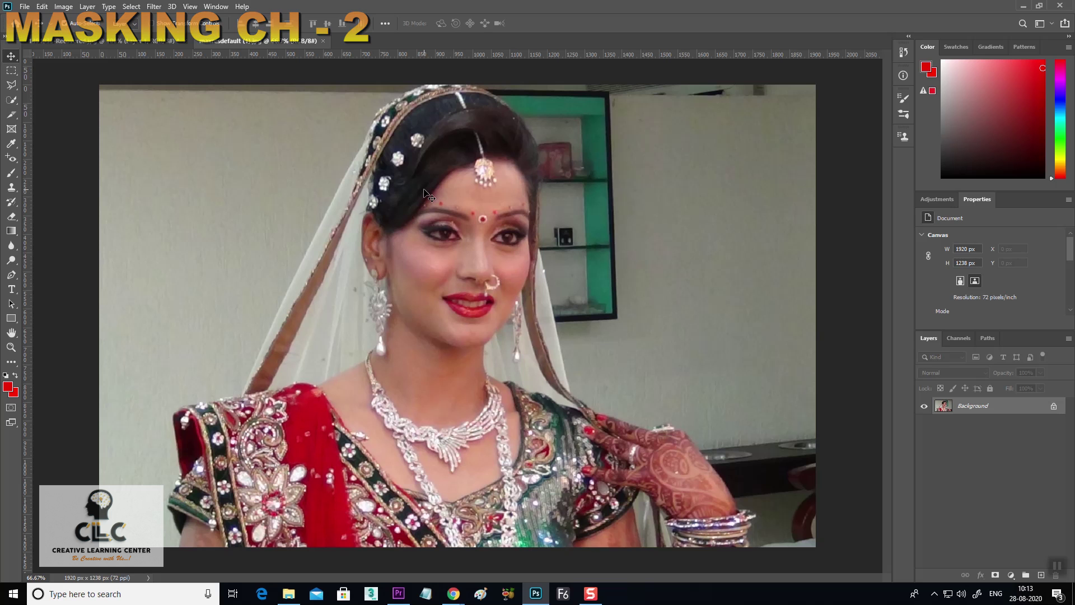
Create a blank Letter landscape document, 11 × 8.5 in (3300 x 2550 px) at 300 ppi.
click(25, 7)
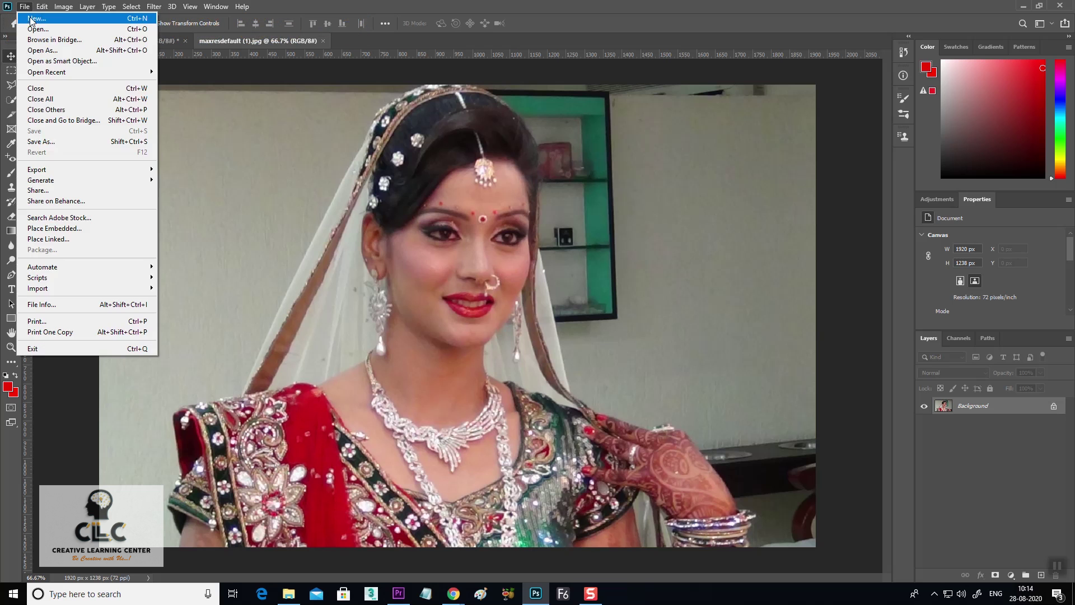
click(37, 18)
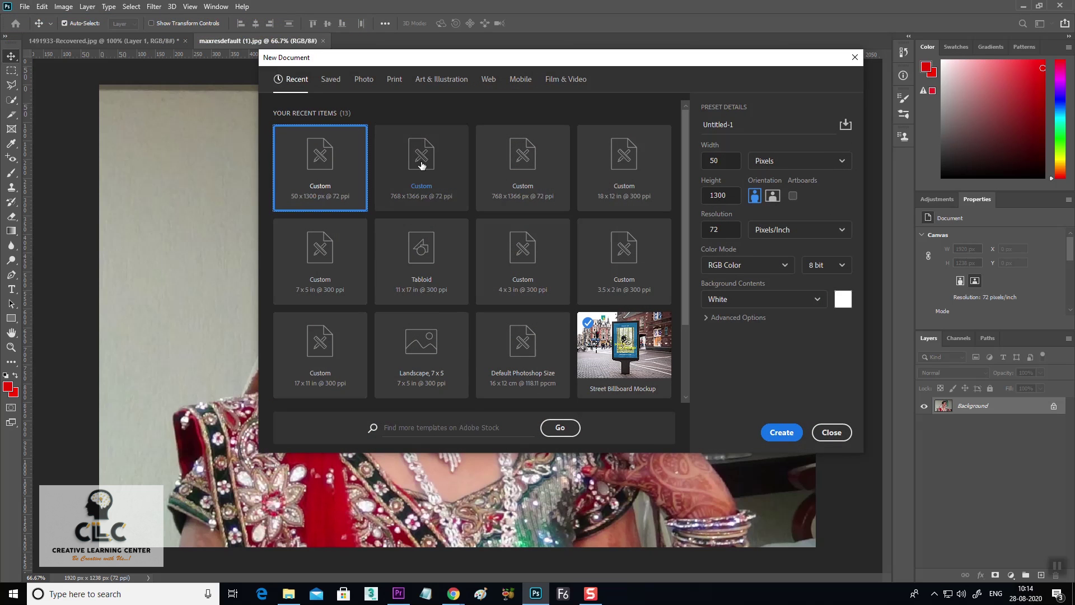
click(394, 80)
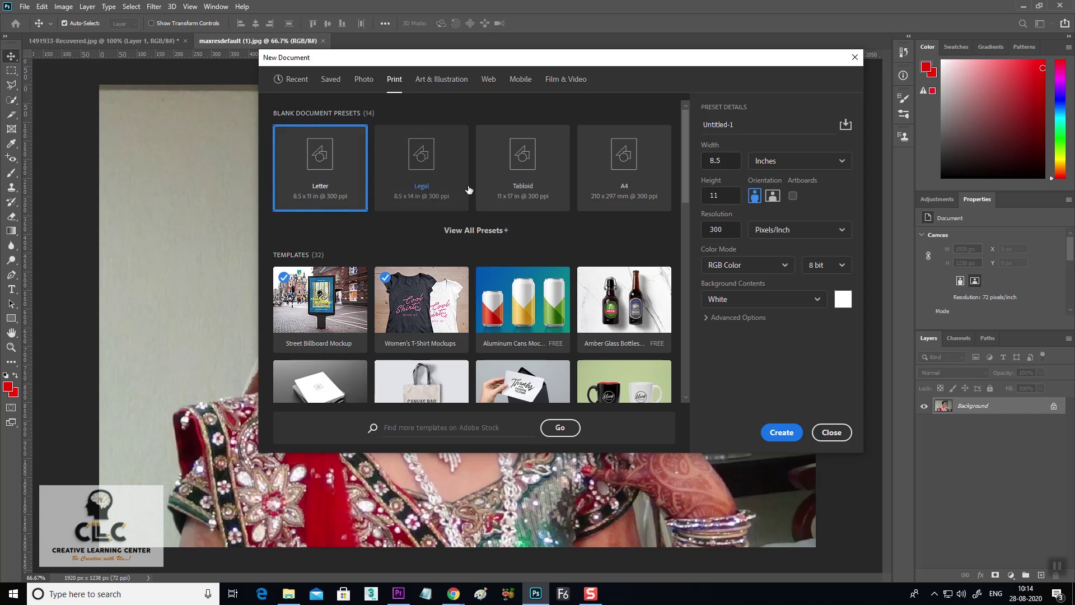
click(772, 195)
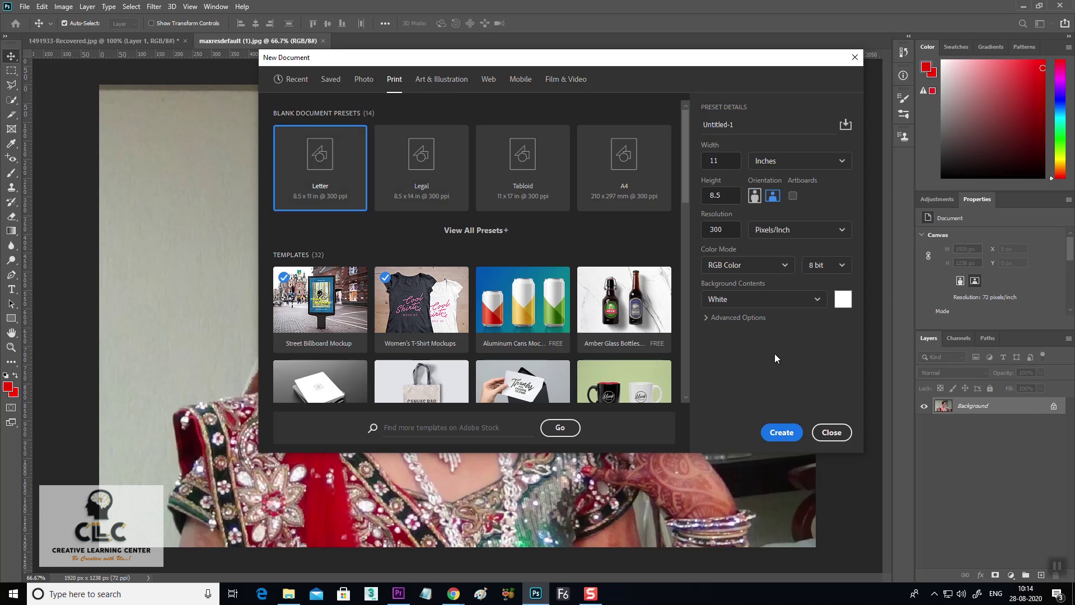
click(784, 440)
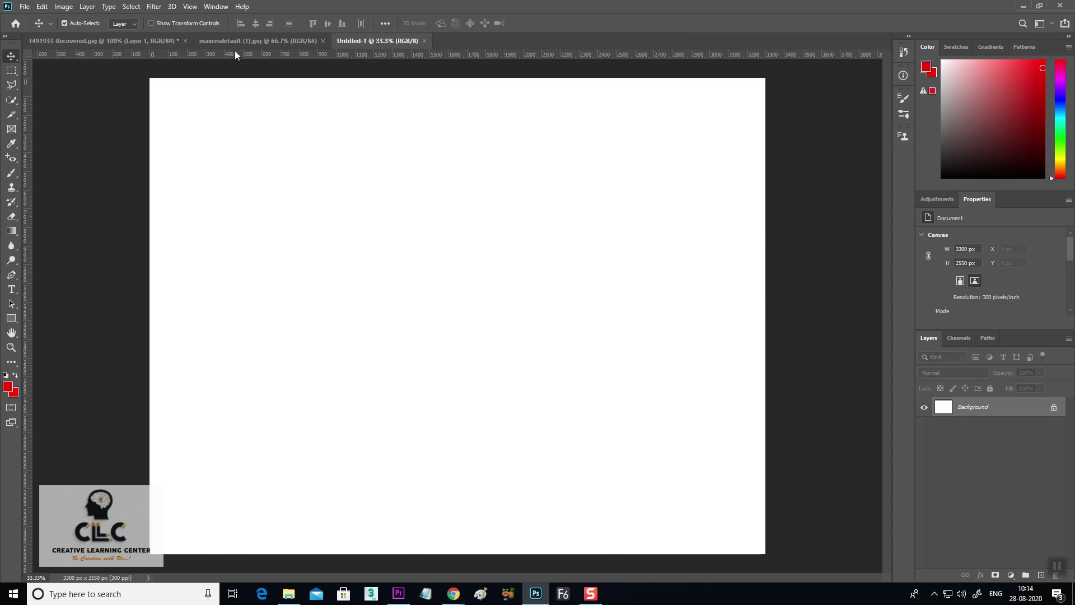
click(257, 41)
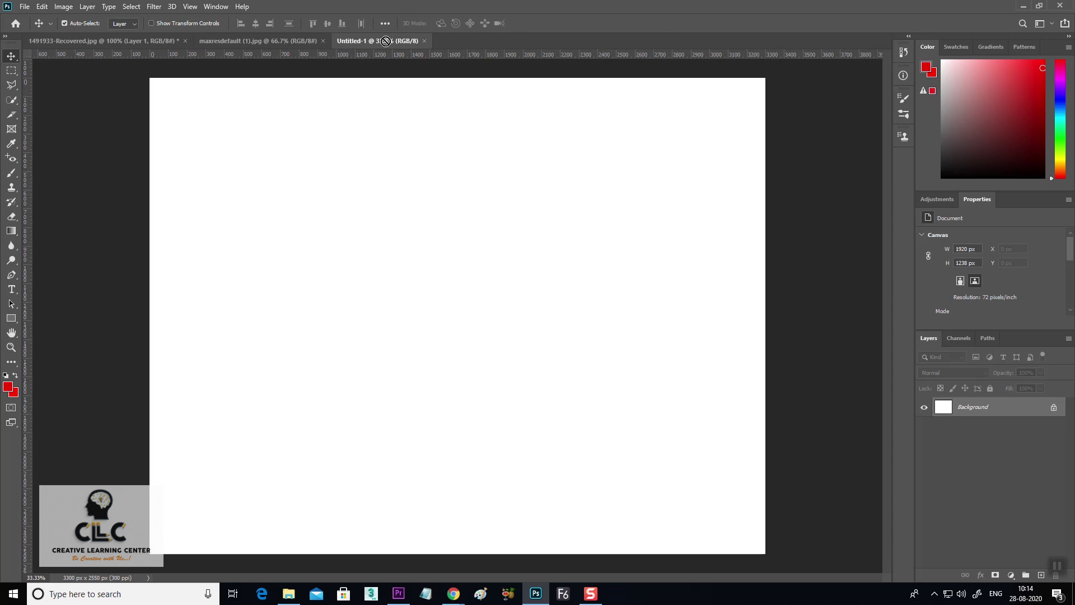
Drag the bride photo into Untitled-1 and fill a circle with red on new Layer 2.
drag(274, 204, 441, 304)
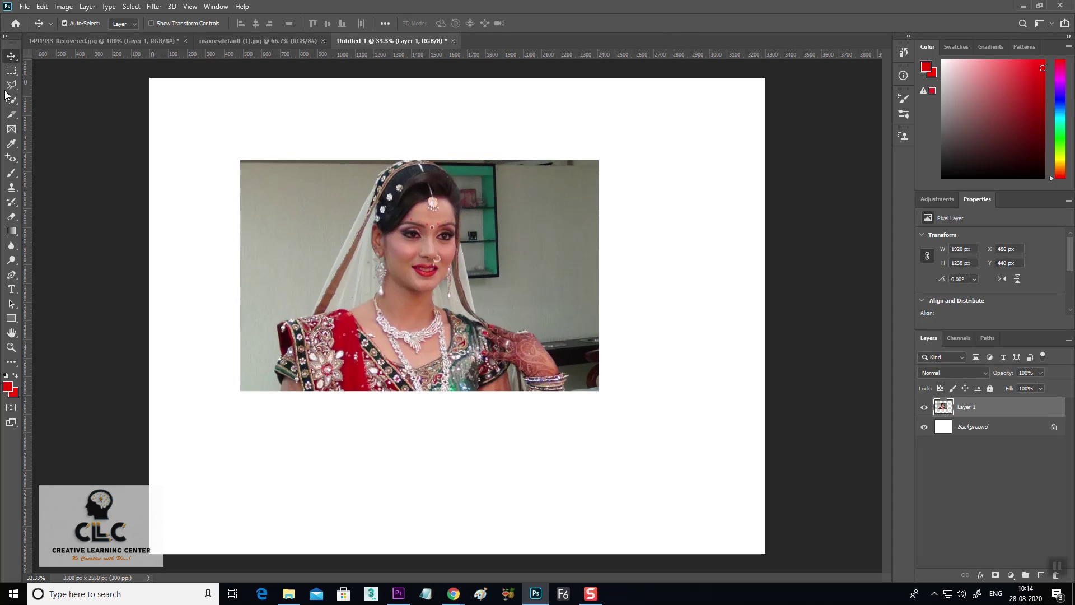
click(11, 70)
click(56, 82)
drag(431, 151, 615, 340)
click(11, 56)
click(1041, 575)
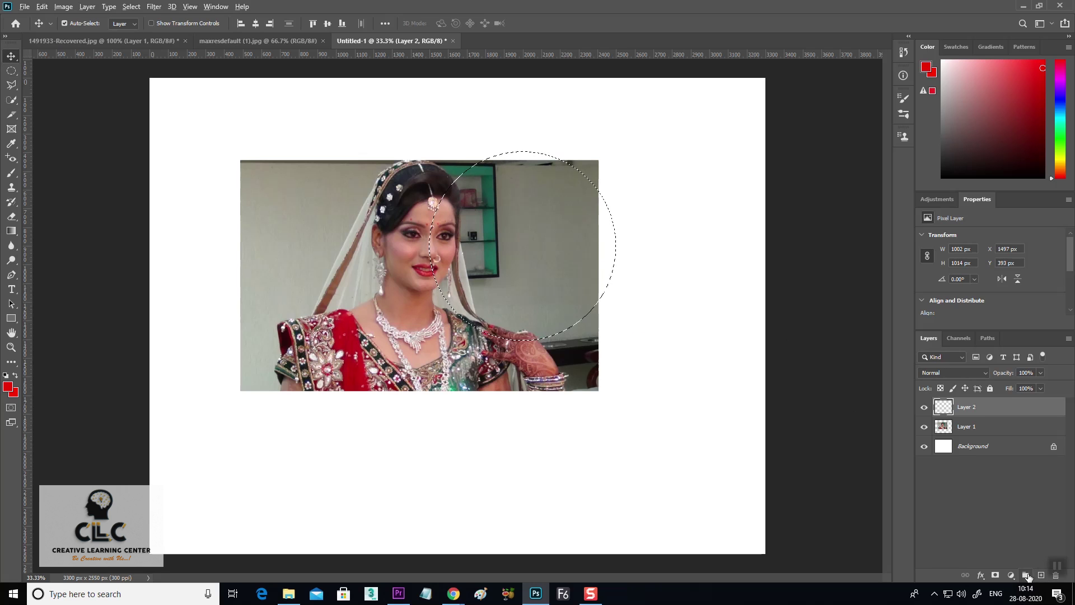
key(alt+BackSpace)
key(ctrl+d)
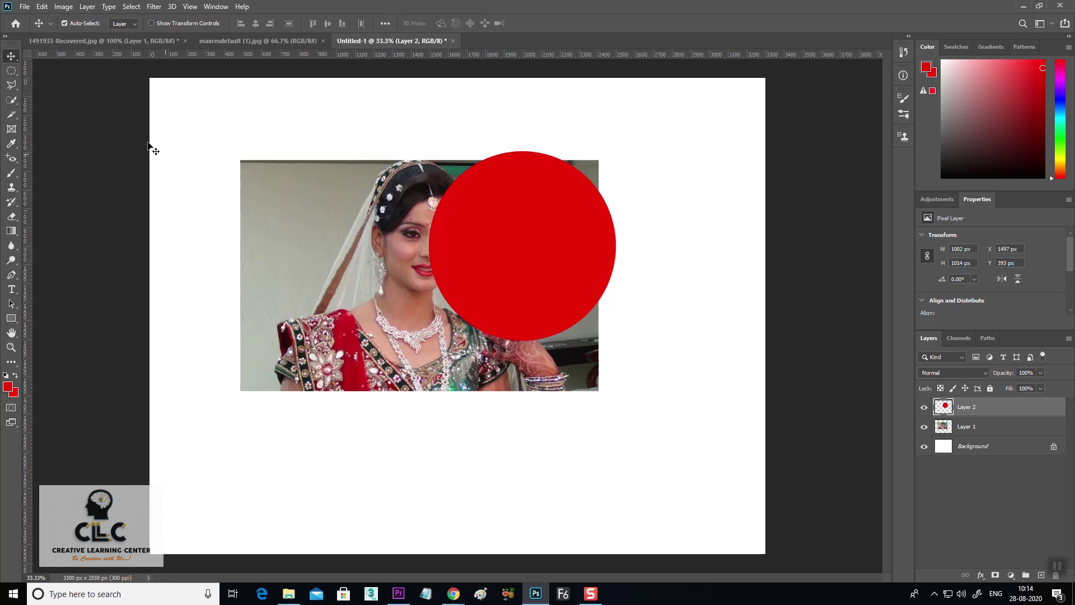
Line the red circle up over her face and move Layer 2 below the photo Layer 1.
drag(292, 200, 250, 164)
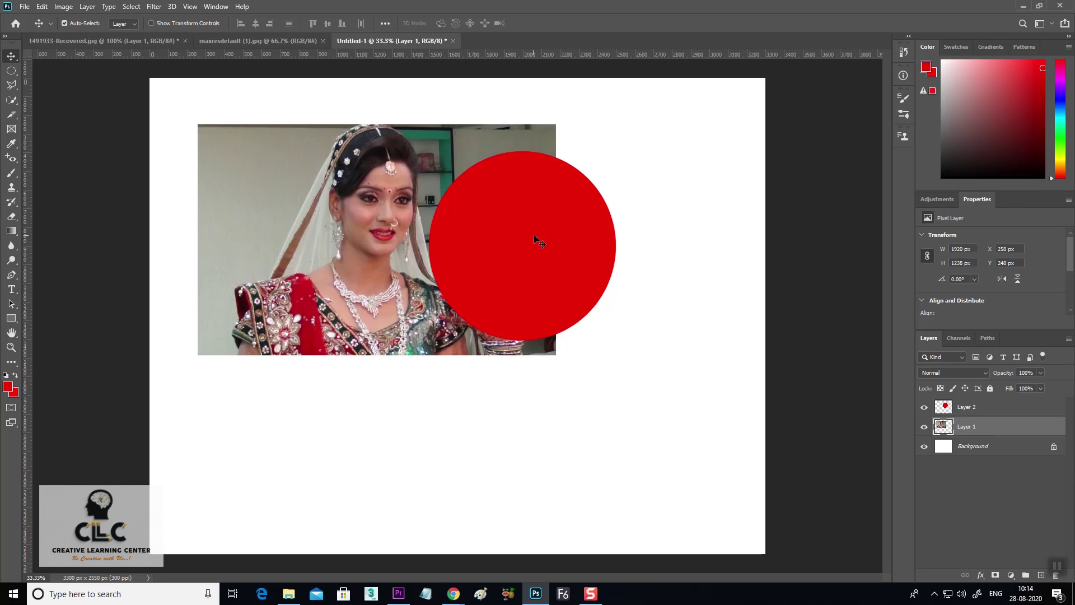
drag(519, 228, 616, 217)
mouse_move(363, 224)
mouse_down()
mouse_move(338, 224)
mouse_move(567, 234)
mouse_up()
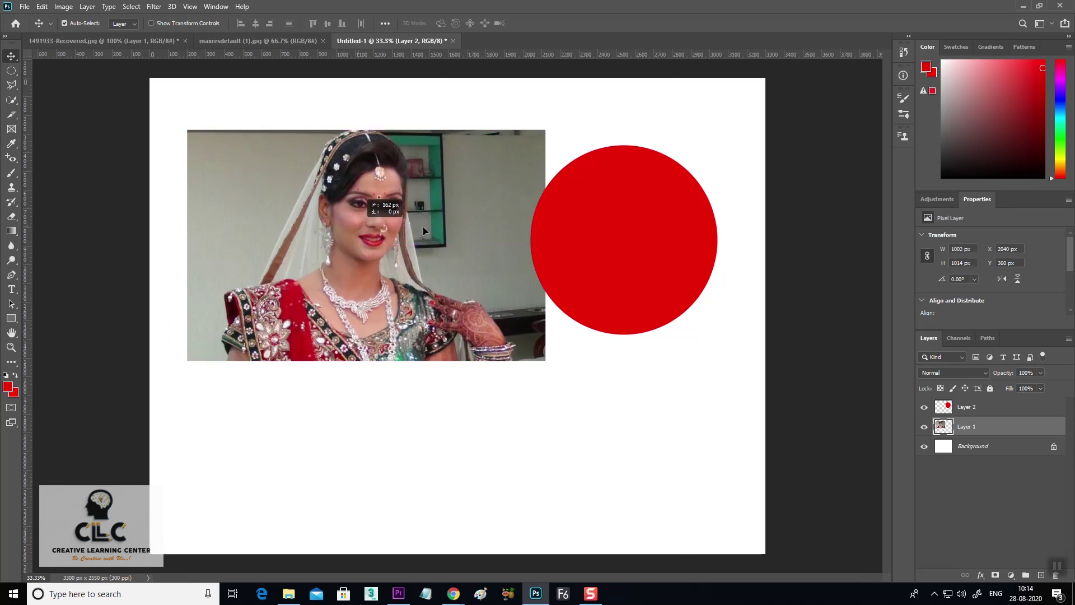
key(ctrl+z)
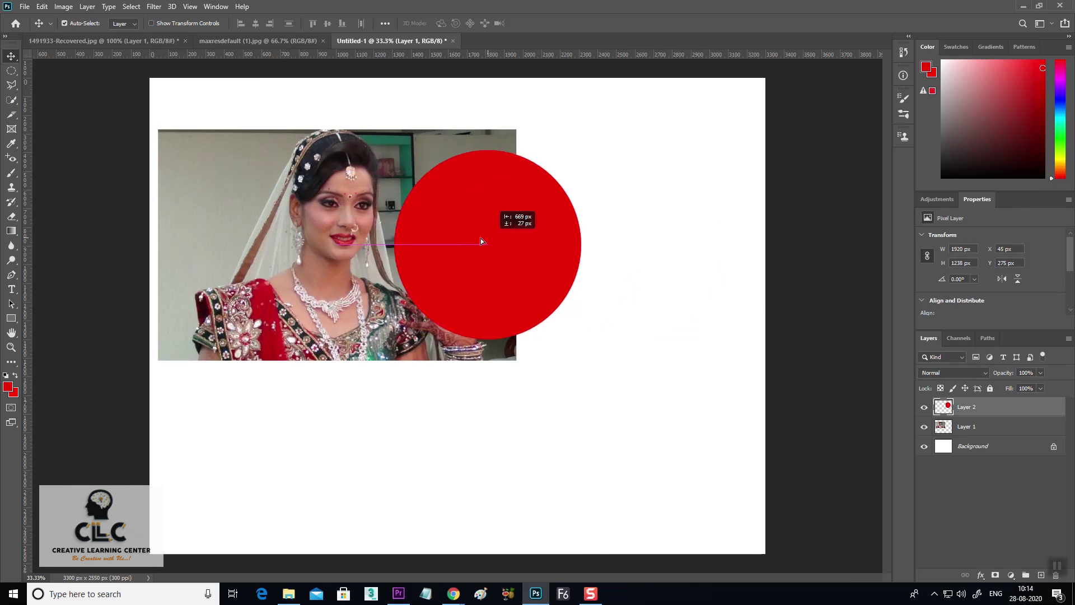
drag(559, 233, 393, 239)
mouse_move(252, 223)
mouse_down()
mouse_move(417, 267)
mouse_move(368, 253)
mouse_up()
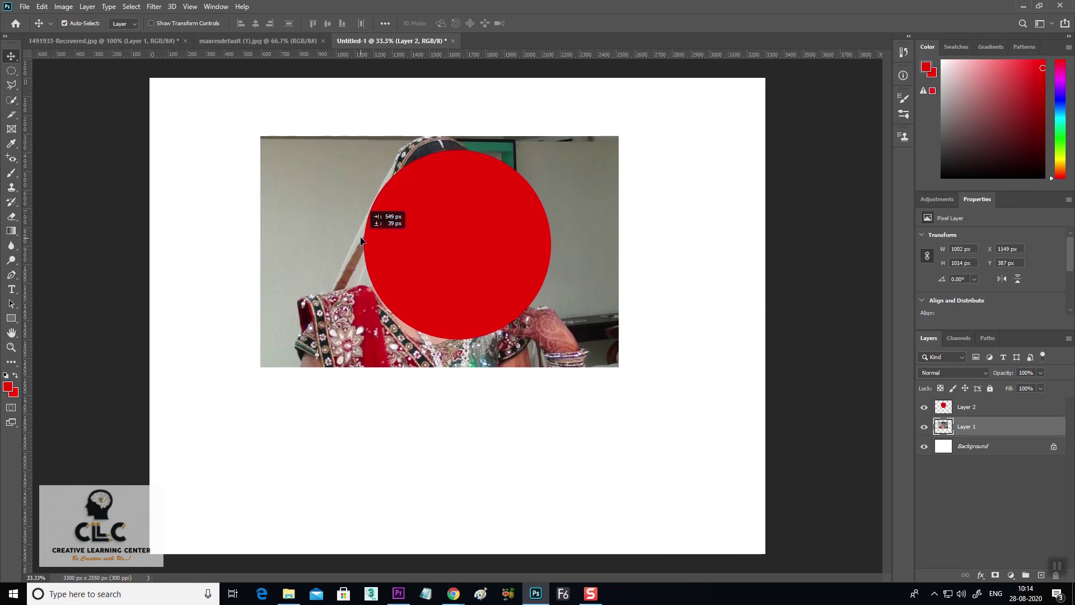
drag(368, 250, 374, 250)
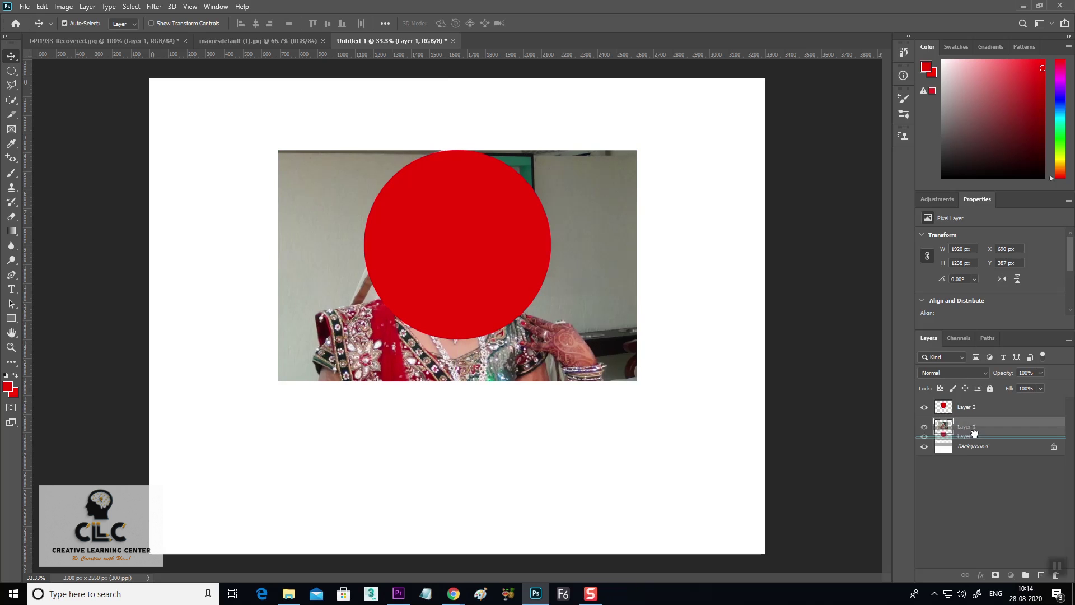
drag(975, 407, 947, 428)
Copy the circle-shaped area of the bride photo onto a new Layer 3.
ctrl+click(945, 427)
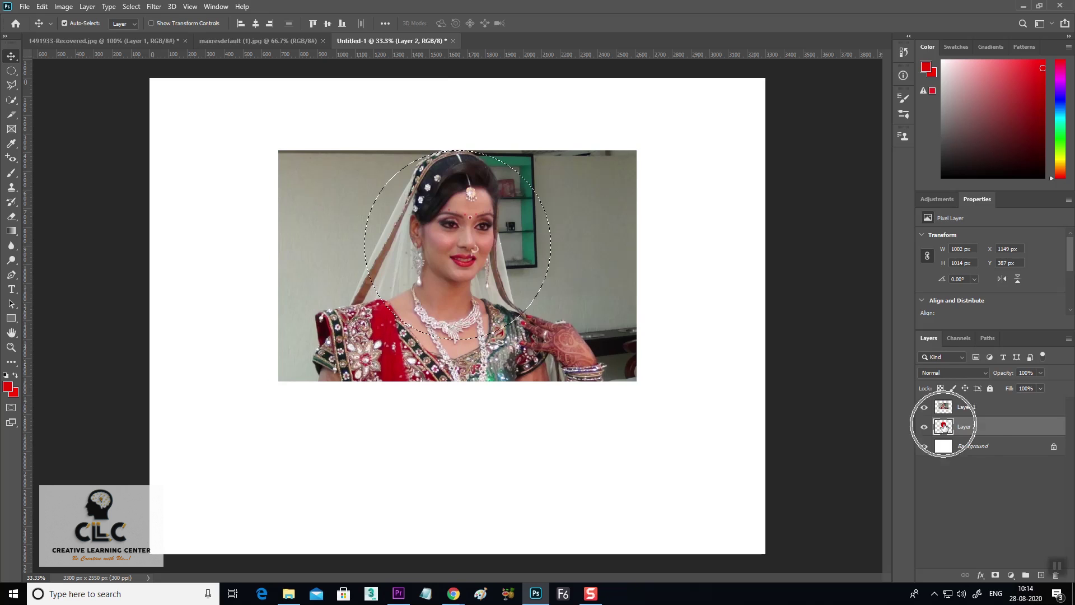
click(987, 411)
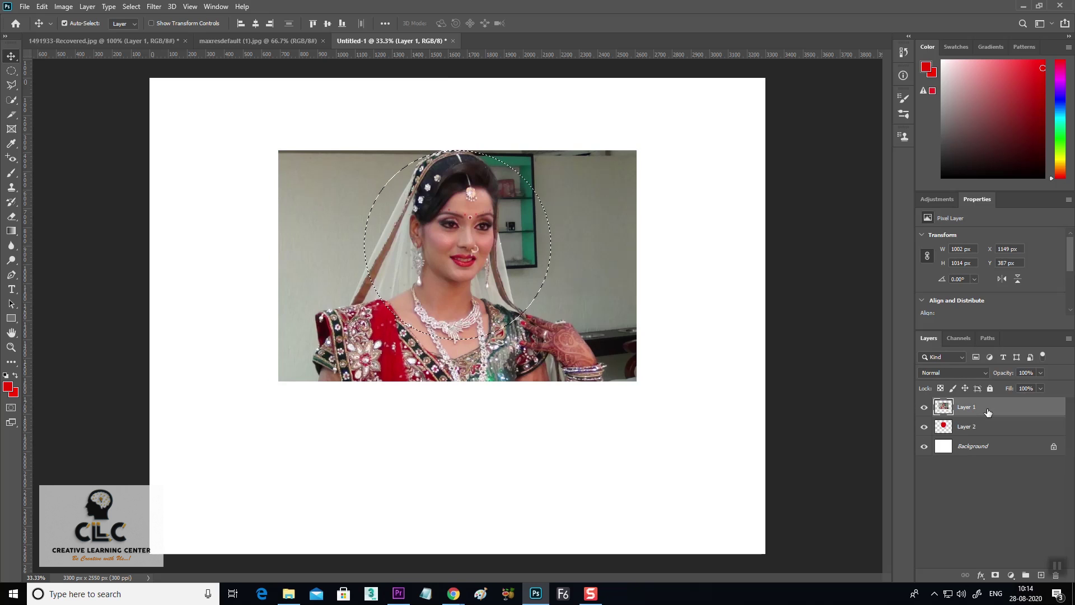
key(ctrl+d)
key(ctrl+shift+alt+n)
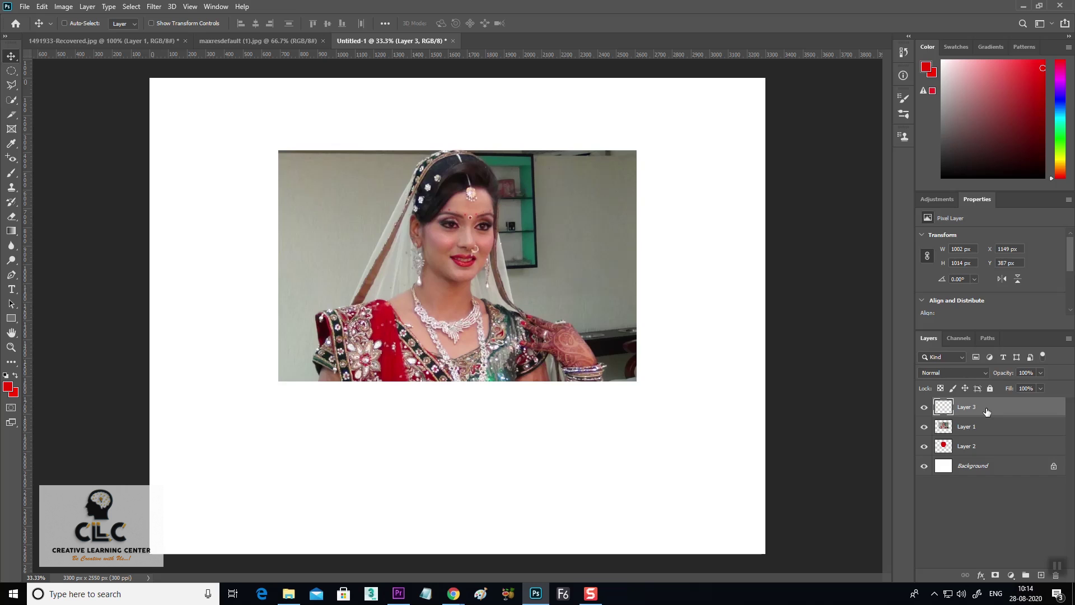
Hide Layers 1 and 2 and move the circular portrait toward the page's top-right.
click(924, 427)
drag(507, 229, 633, 206)
click(924, 446)
mouse_move(566, 238)
mouse_down()
mouse_move(467, 275)
mouse_move(459, 240)
mouse_up()
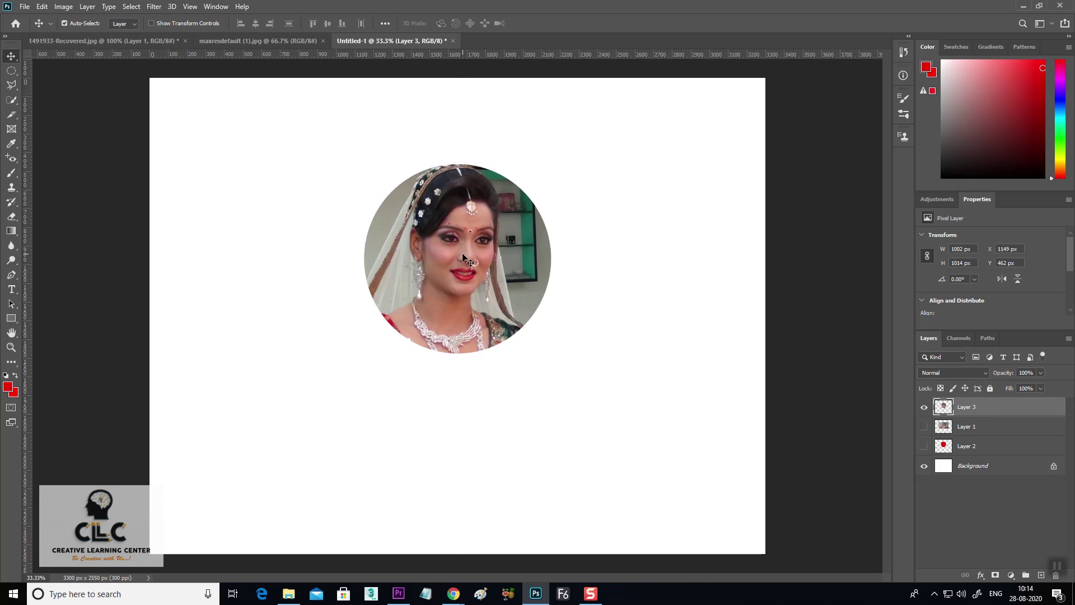
mouse_move(457, 280)
mouse_down()
mouse_move(440, 331)
mouse_move(515, 240)
mouse_move(547, 240)
mouse_up()
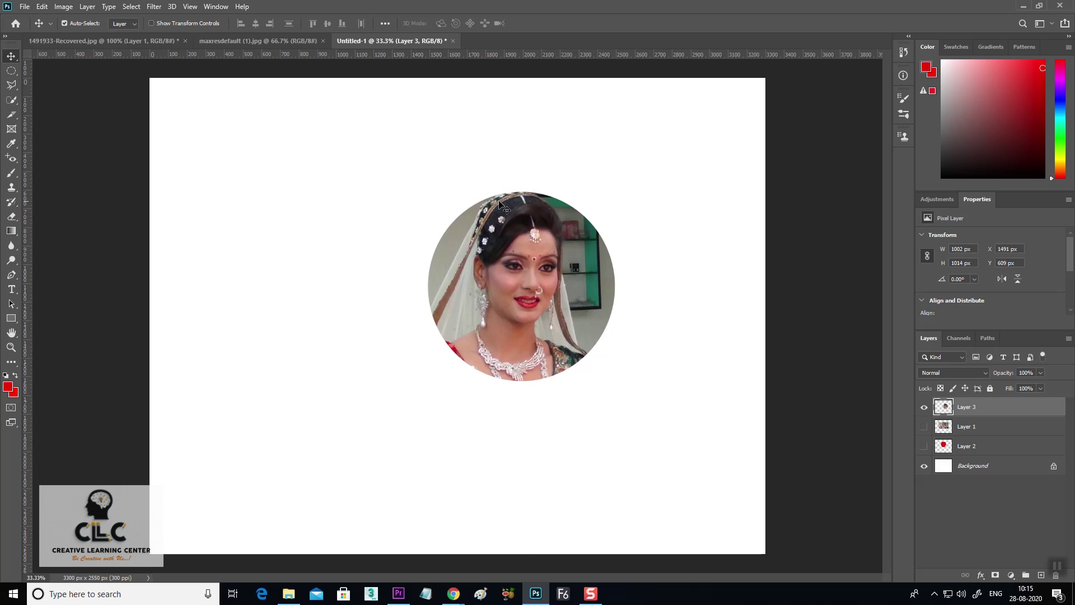
mouse_move(541, 297)
mouse_down()
mouse_move(559, 251)
mouse_move(636, 192)
mouse_up()
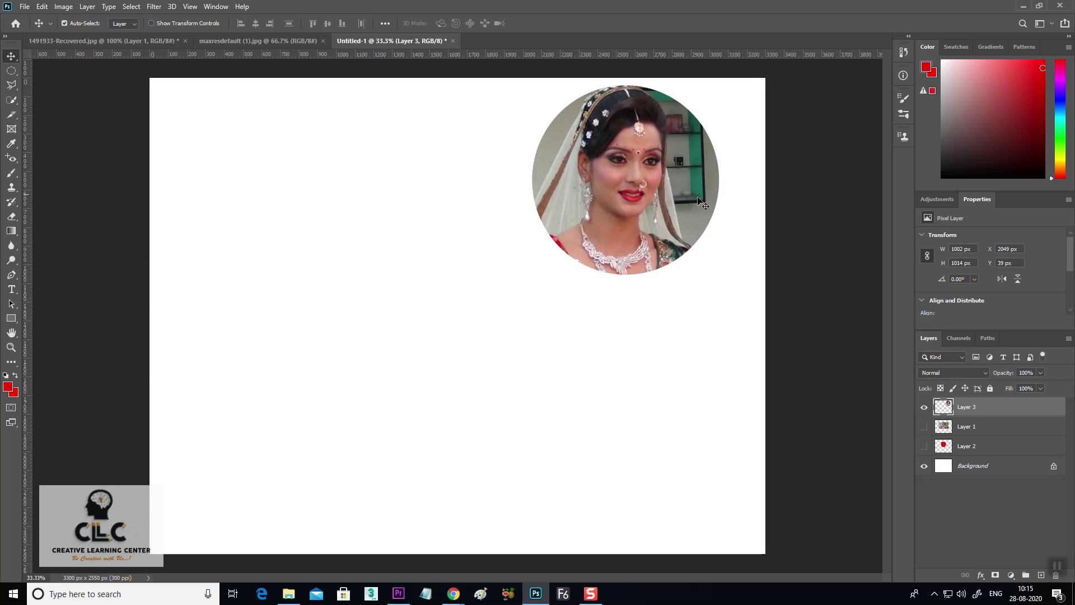
Hide Layer 3, show Layers 1 and 2, and recentre the photo over the red circle.
click(925, 408)
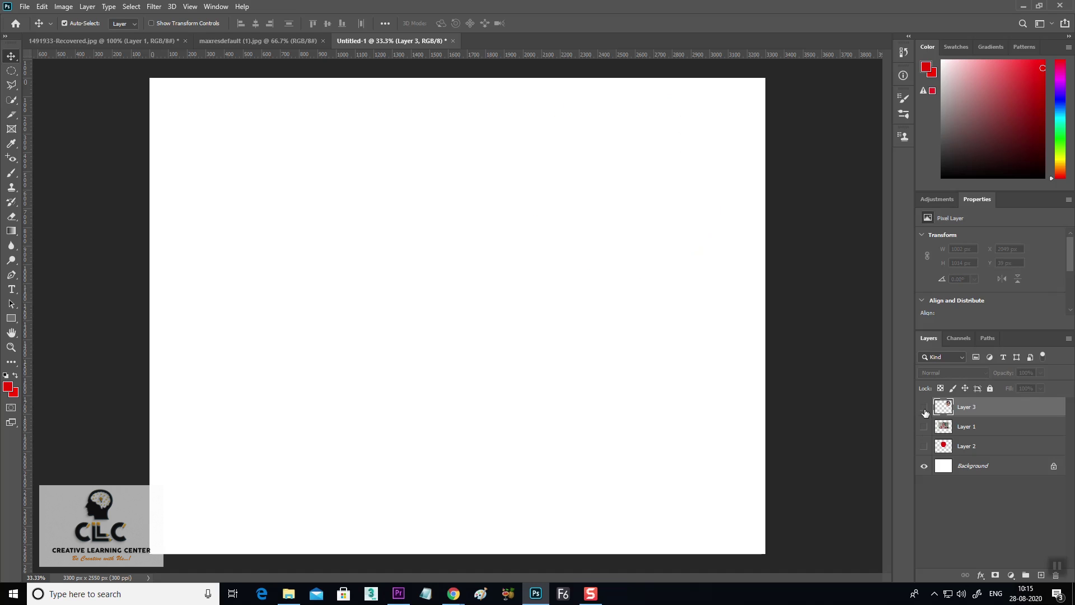
click(924, 427)
click(924, 447)
mouse_move(457, 315)
mouse_down()
mouse_move(452, 407)
mouse_move(328, 297)
mouse_up()
drag(552, 259, 622, 258)
drag(378, 254, 404, 255)
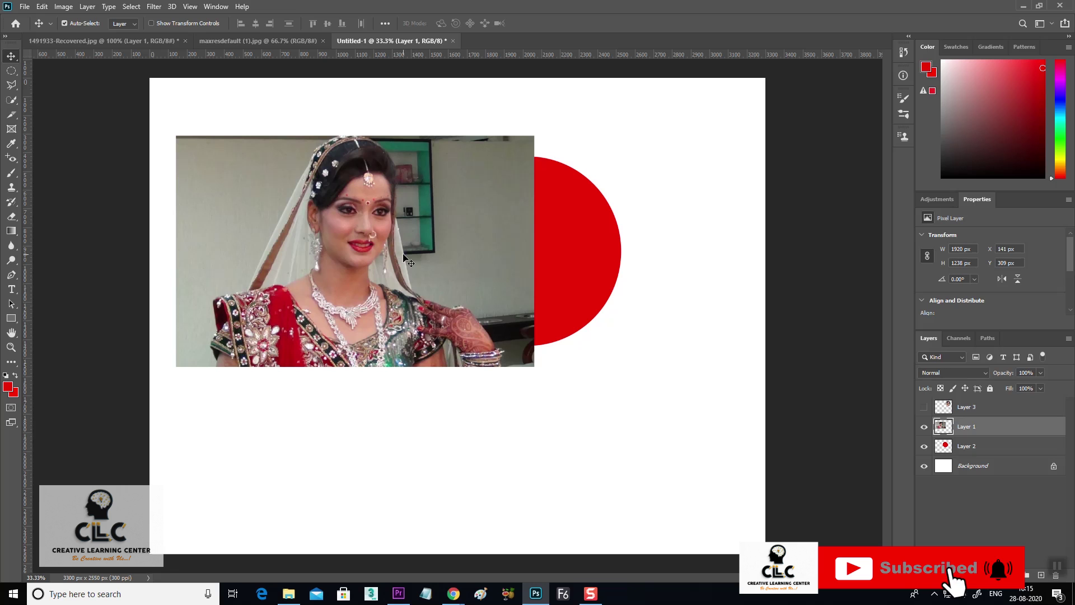
mouse_move(576, 253)
mouse_down()
mouse_move(630, 274)
mouse_move(556, 261)
mouse_up()
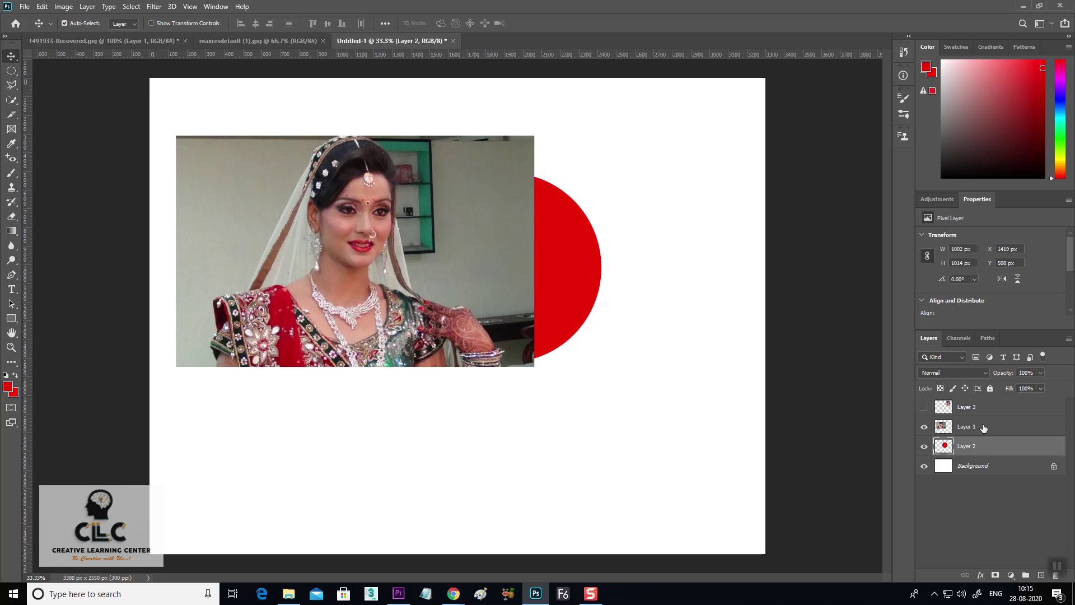
drag(409, 299, 394, 295)
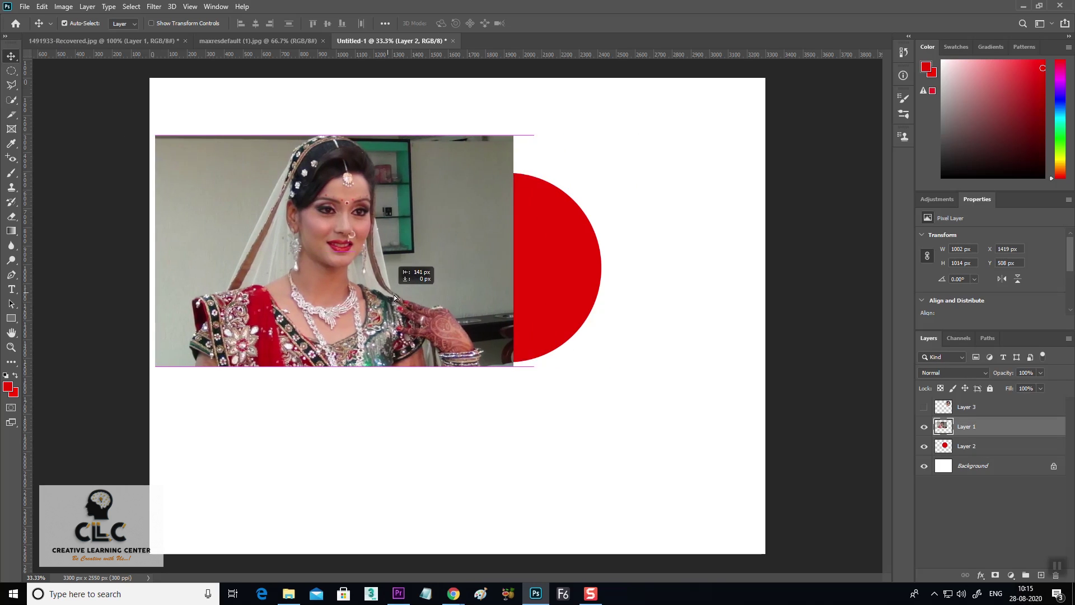
drag(394, 295, 530, 303)
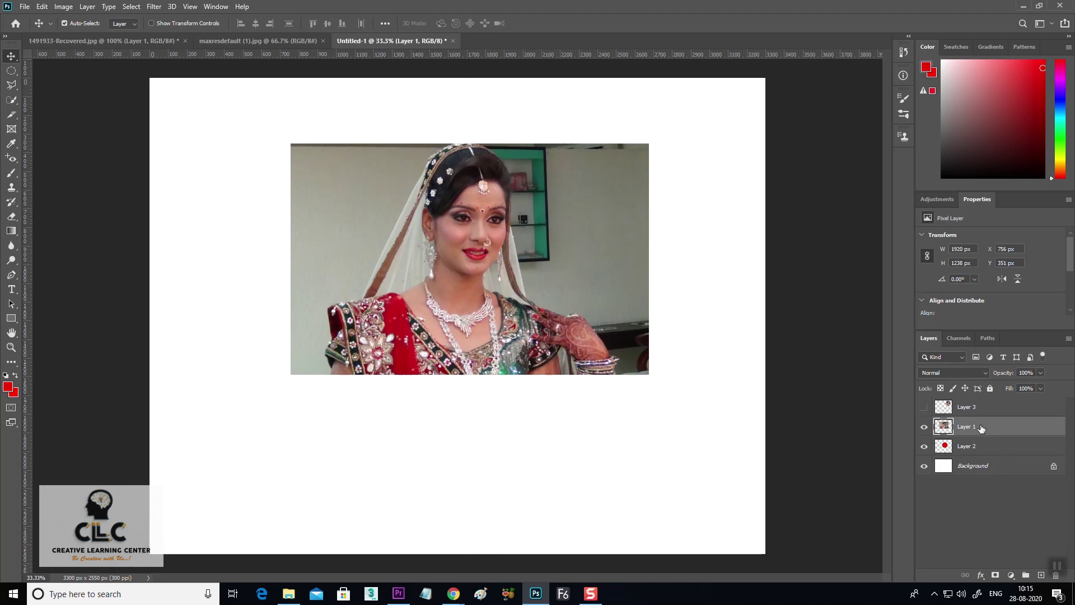
drag(435, 338, 499, 313)
click(88, 6)
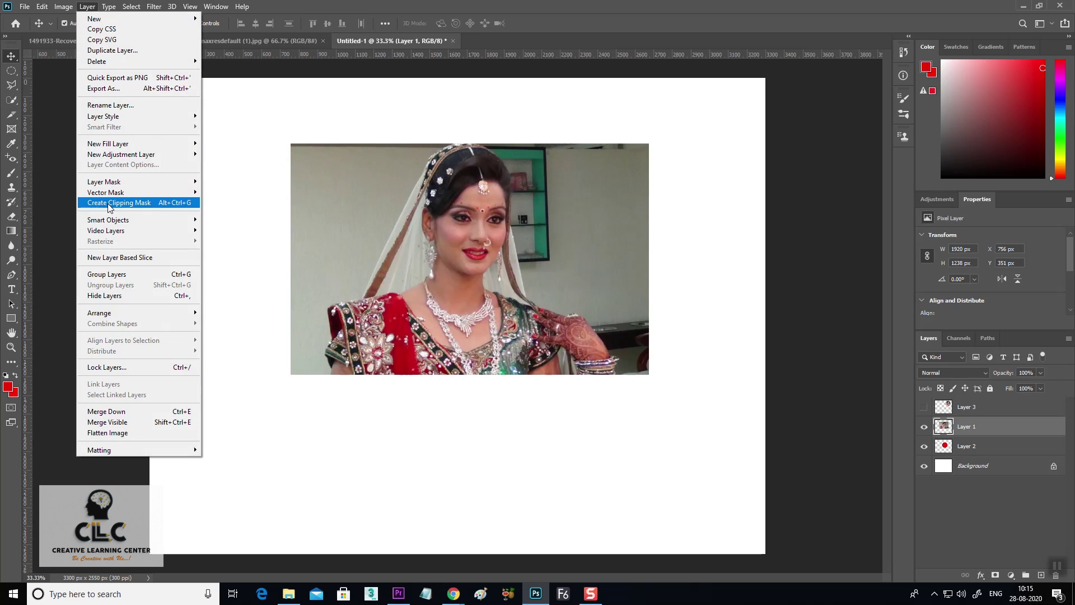
Create a clipping mask of Layer 1 onto the circle and shift the photo to frame her face.
click(159, 205)
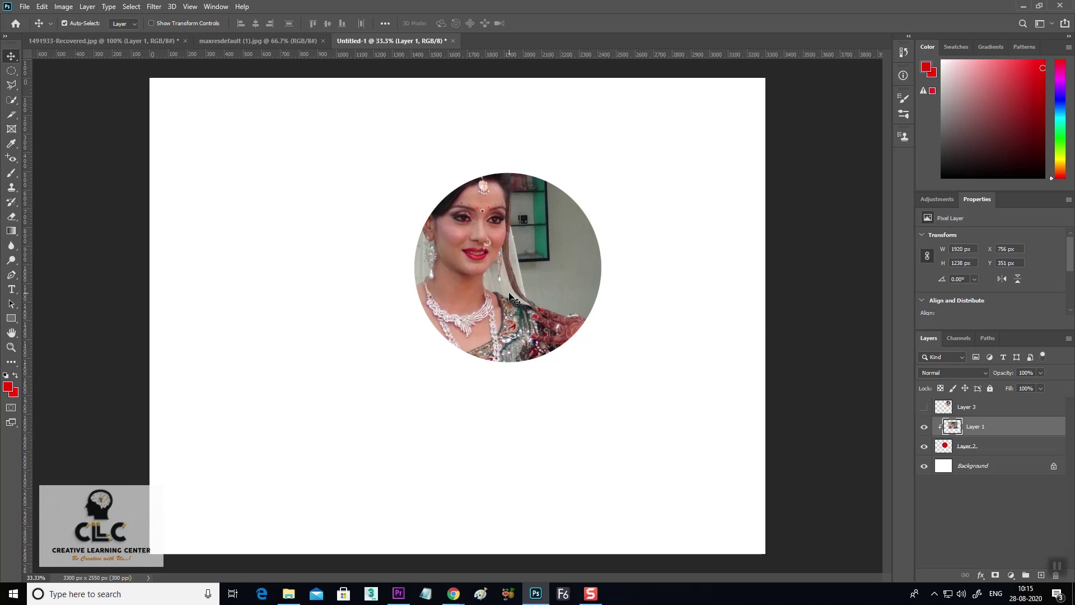
mouse_move(464, 270)
mouse_down()
mouse_move(512, 303)
mouse_move(499, 314)
mouse_move(524, 196)
mouse_move(554, 257)
mouse_move(590, 264)
mouse_move(512, 282)
mouse_up()
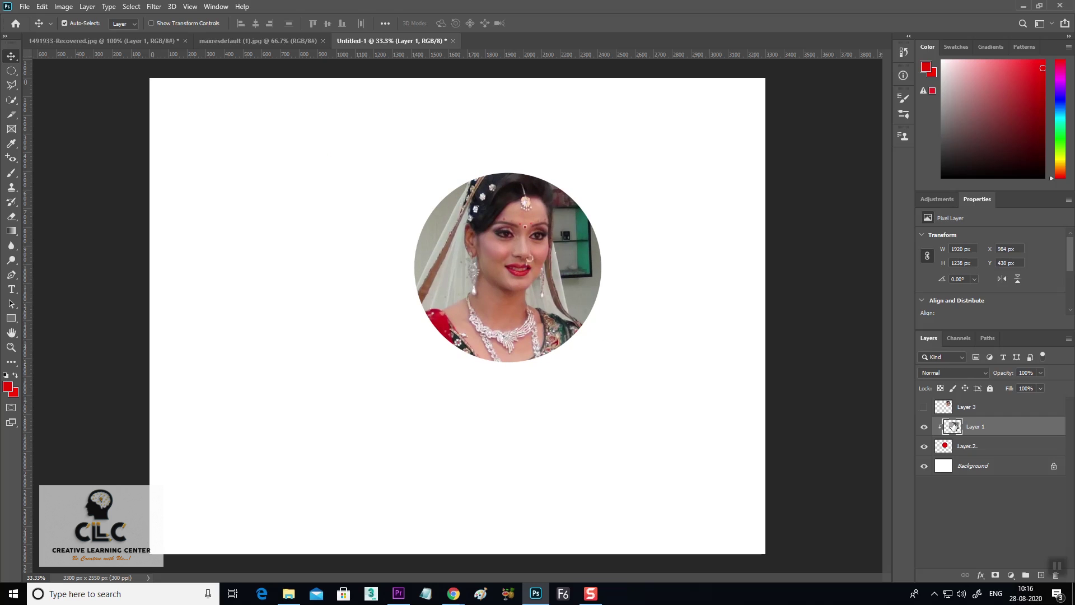
click(925, 409)
click(924, 408)
drag(546, 259, 532, 260)
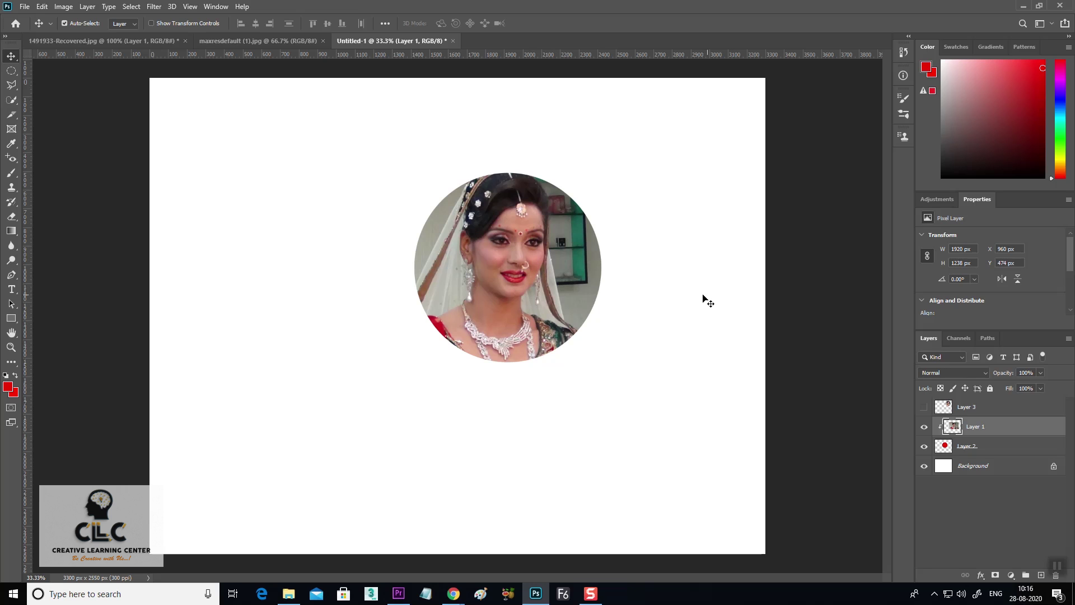
key(ctrl)
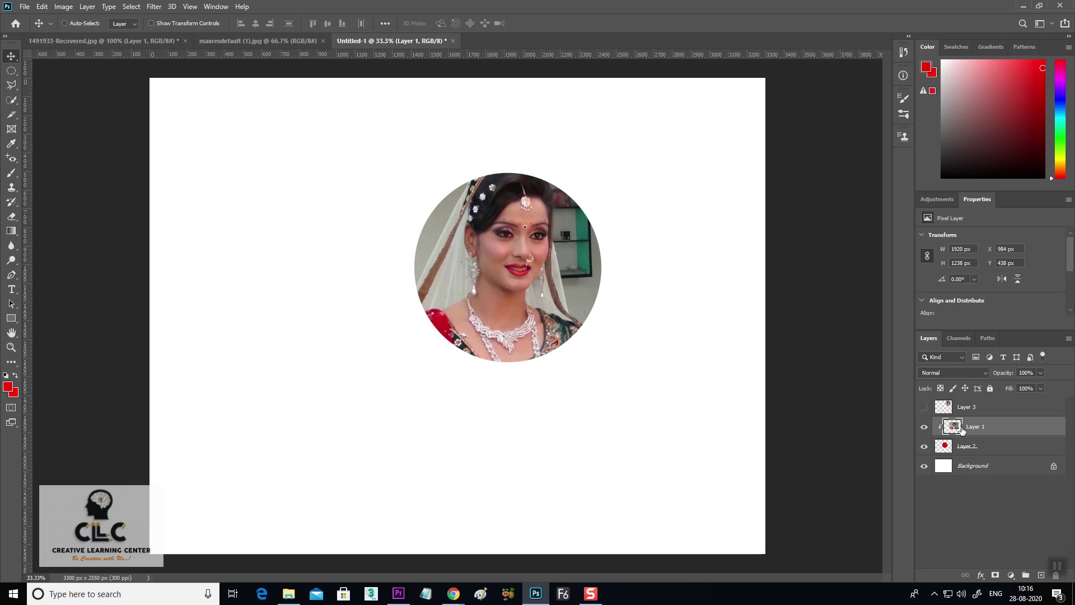
click(924, 407)
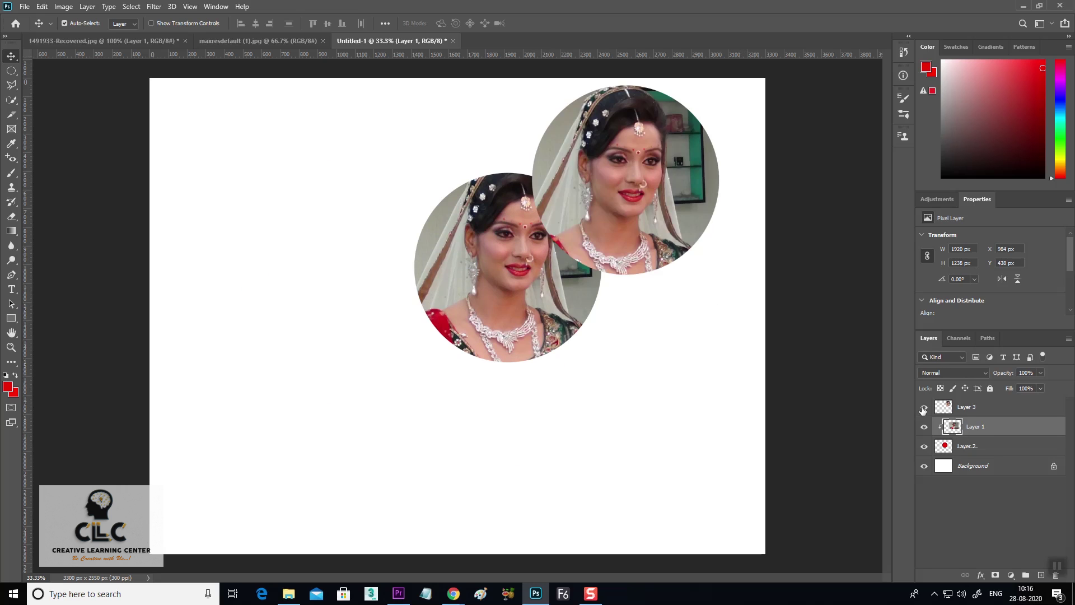
click(923, 407)
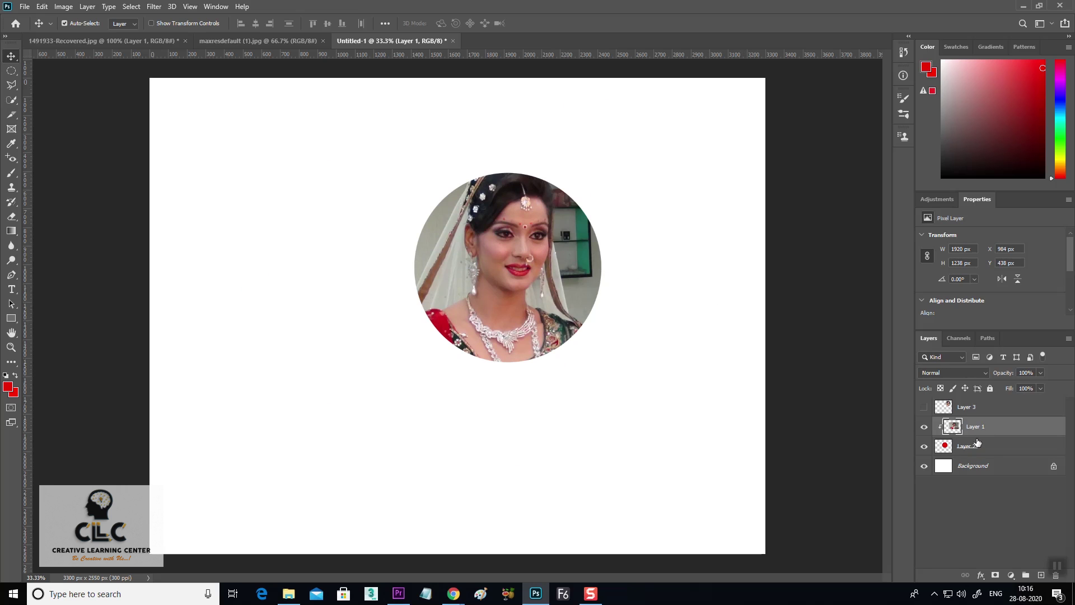
click(87, 6)
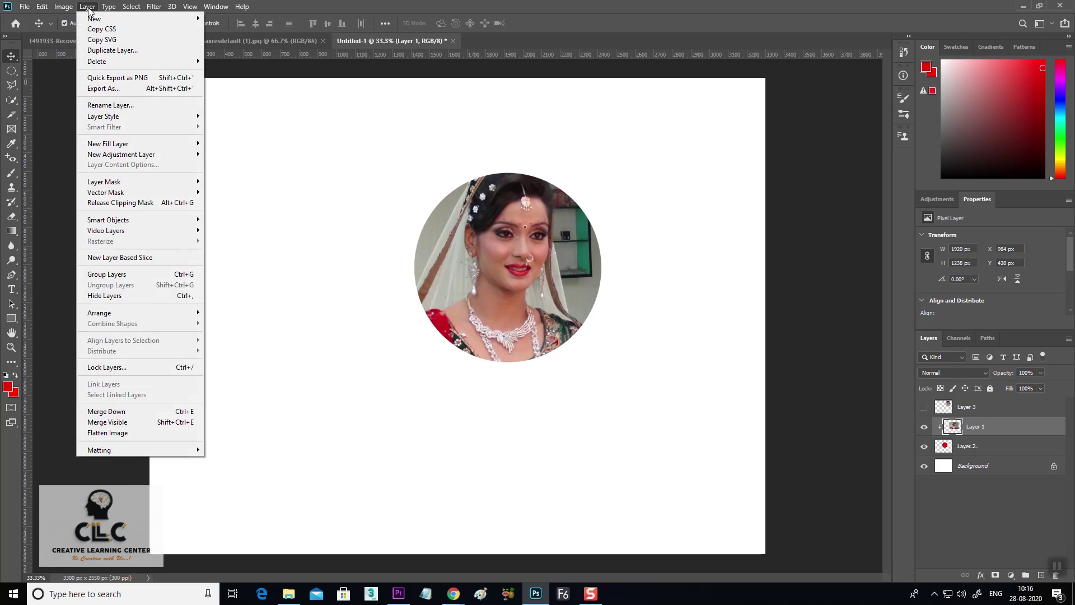
click(145, 204)
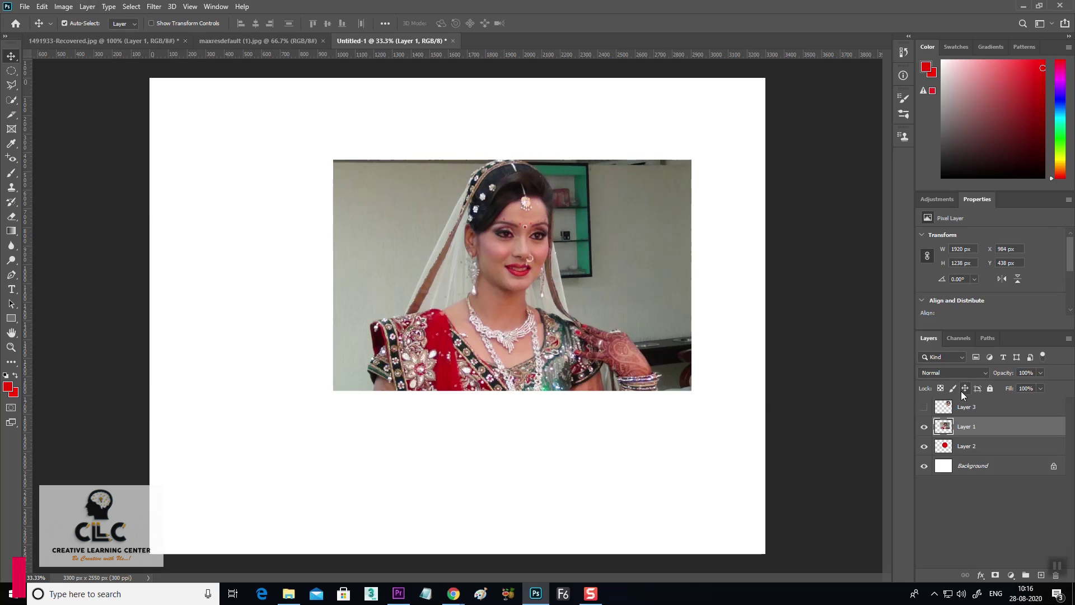
key(ctrl)
key(ctrl+alt+g)
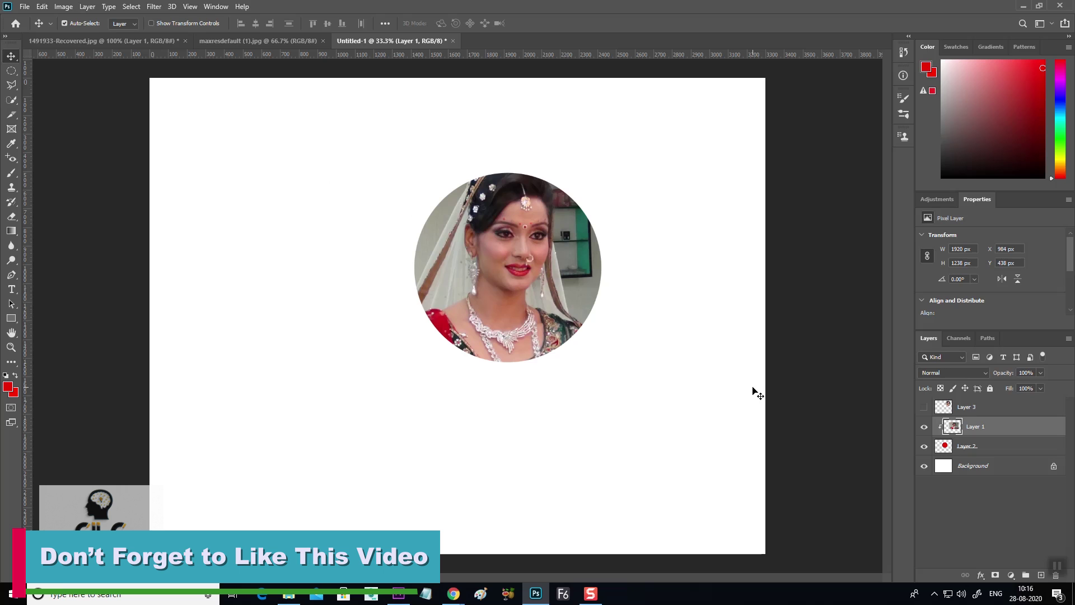
Add a new Layer 4 above the photo for a smaller red Brush note.
click(11, 173)
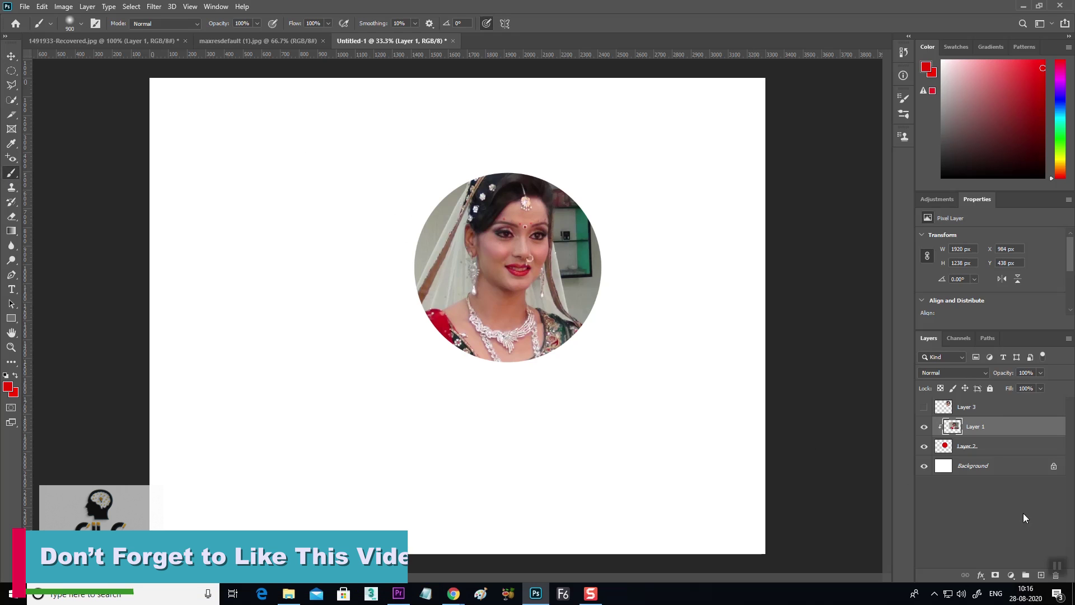
click(998, 449)
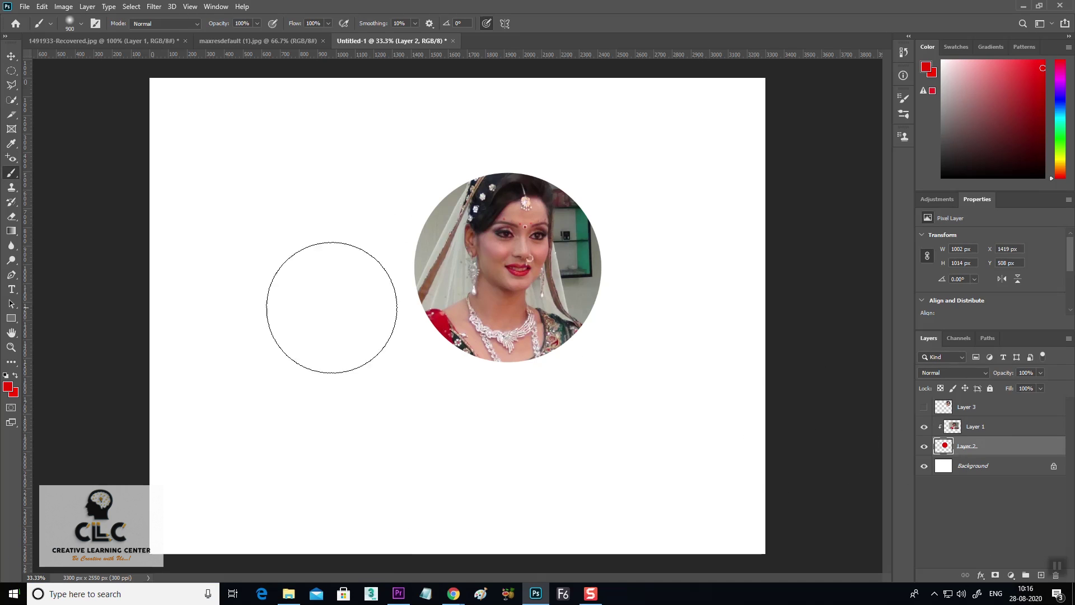
click(1018, 427)
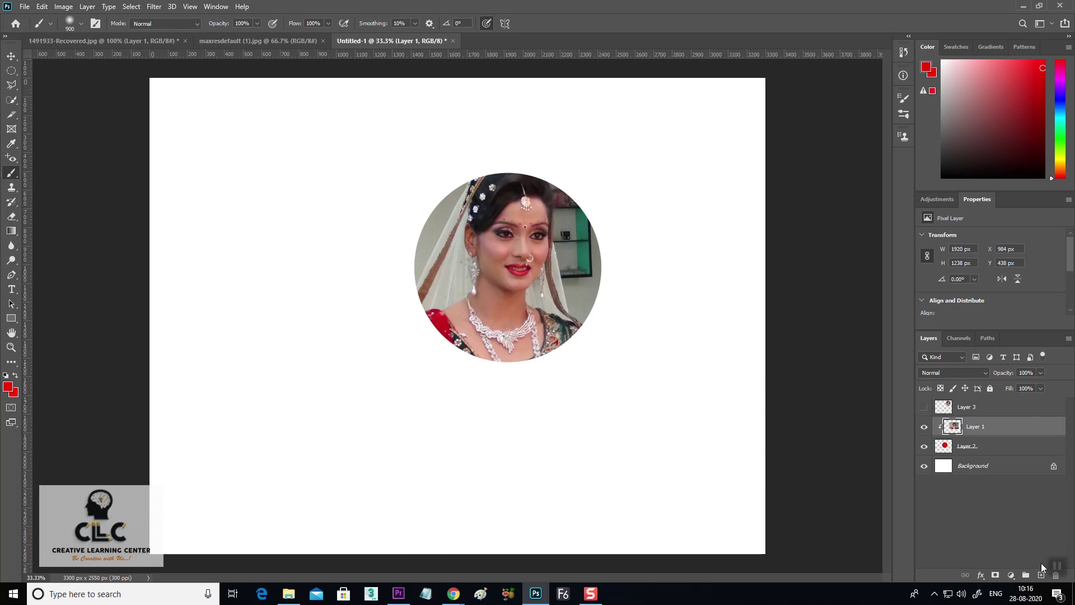
click(1041, 575)
key(bracketleft)
key(bracketleft)
key(bracketleft)
key(bracketleft)
key(bracketleft)
key(bracketleft)
key(bracketleft)
Handwrite 'alt + ctrl + G → Clipping mask' in red at the upper left.
mouse_move(194, 222)
mouse_down()
mouse_move(242, 186)
mouse_move(260, 194)
mouse_up()
mouse_move(295, 159)
mouse_down()
mouse_move(288, 182)
mouse_move(302, 184)
mouse_move(332, 159)
mouse_up()
mouse_move(347, 139)
mouse_down()
mouse_move(342, 164)
mouse_move(370, 159)
mouse_up()
mouse_move(409, 119)
mouse_down()
mouse_move(399, 137)
mouse_move(439, 144)
mouse_up()
mouse_move(193, 296)
mouse_down()
mouse_move(206, 282)
mouse_move(213, 302)
mouse_up()
mouse_move(238, 252)
mouse_down()
mouse_move(240, 267)
mouse_move(259, 268)
mouse_up()
mouse_move(269, 230)
mouse_down()
mouse_move(283, 238)
mouse_move(335, 214)
mouse_move(330, 246)
mouse_up()
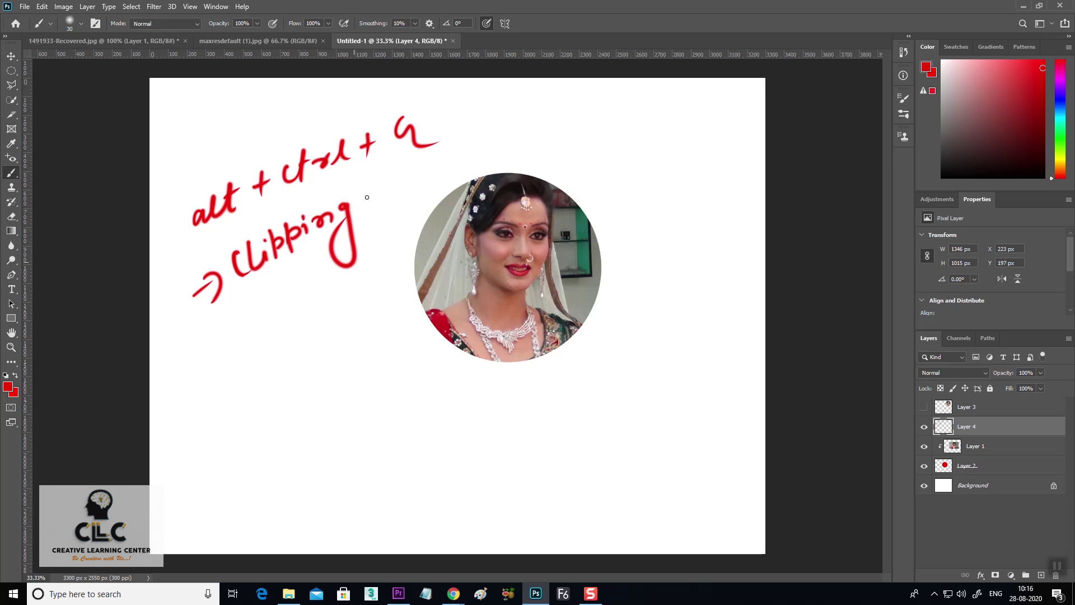
drag(364, 201, 443, 167)
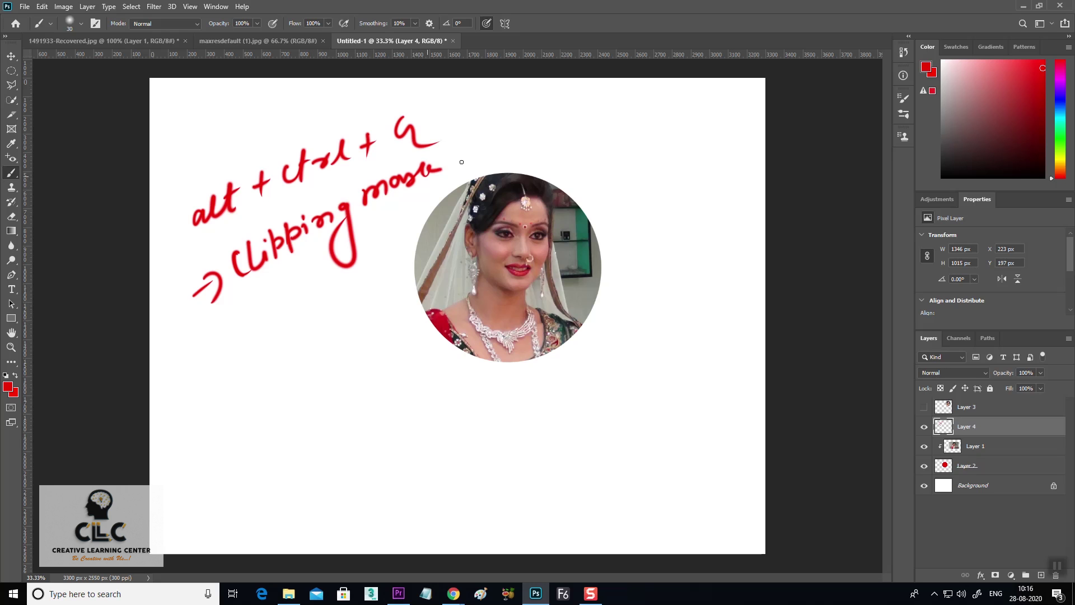
Choose the Hard Round brush preset and hide note Layer 4.
click(80, 26)
click(73, 179)
click(383, 132)
click(925, 427)
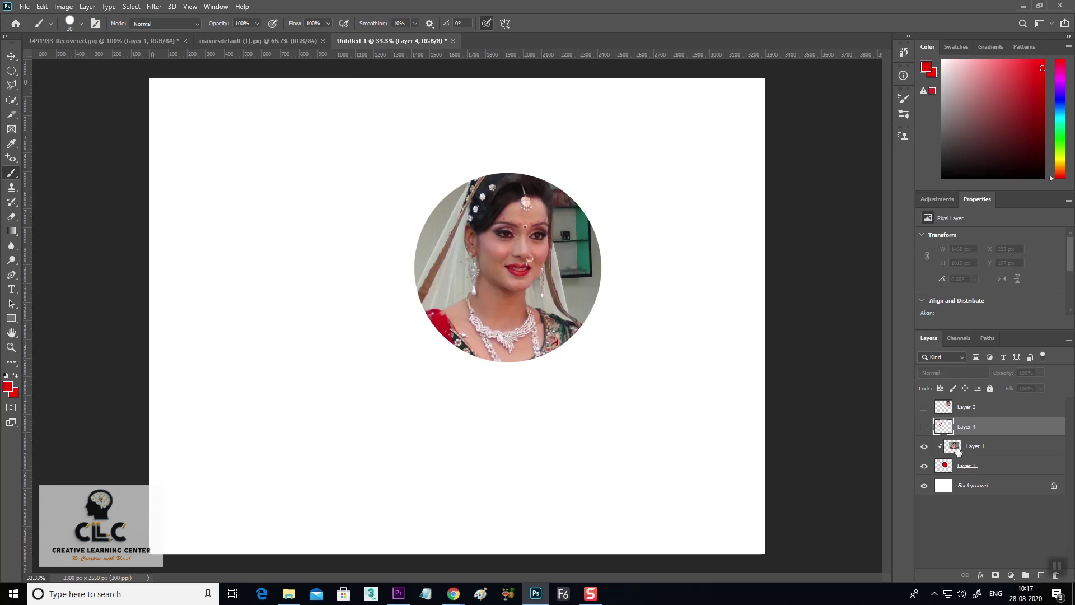
Release the bride photo from the circle clipping and nudge it slightly upward.
click(980, 452)
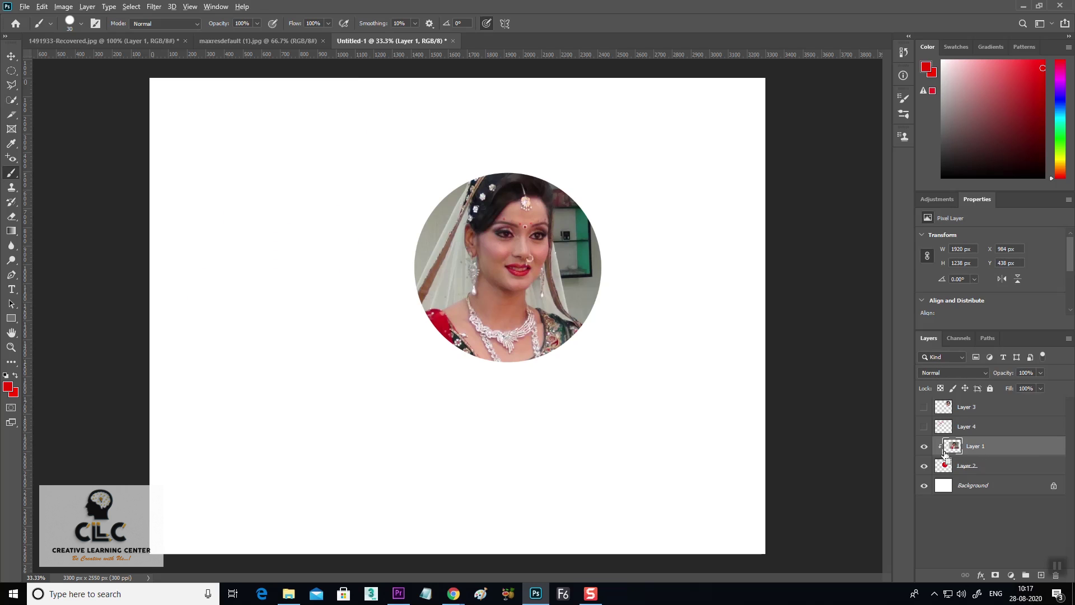
alt+click(945, 455)
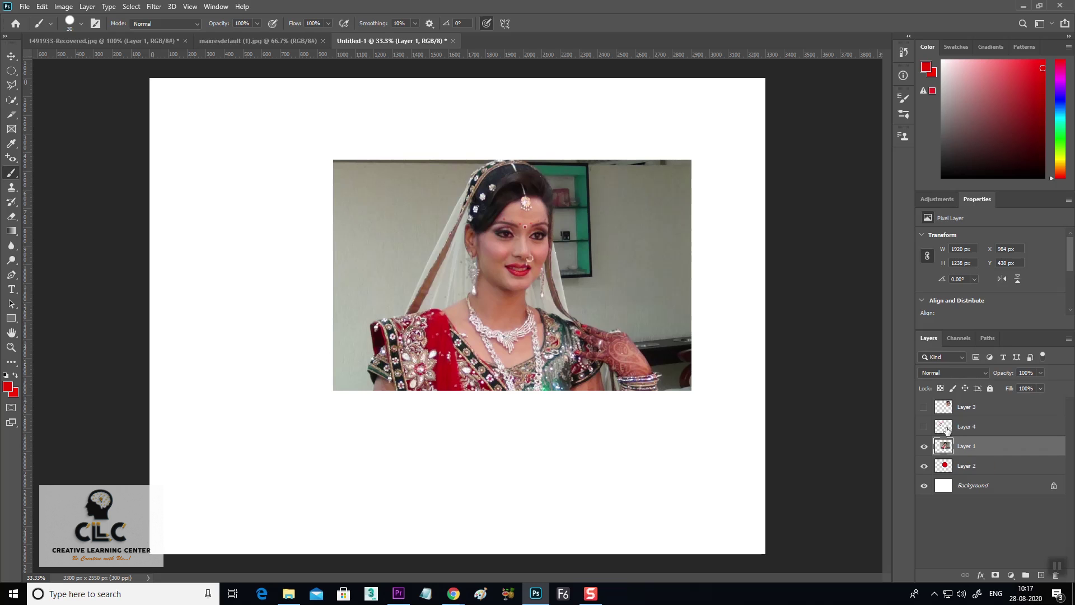
click(975, 468)
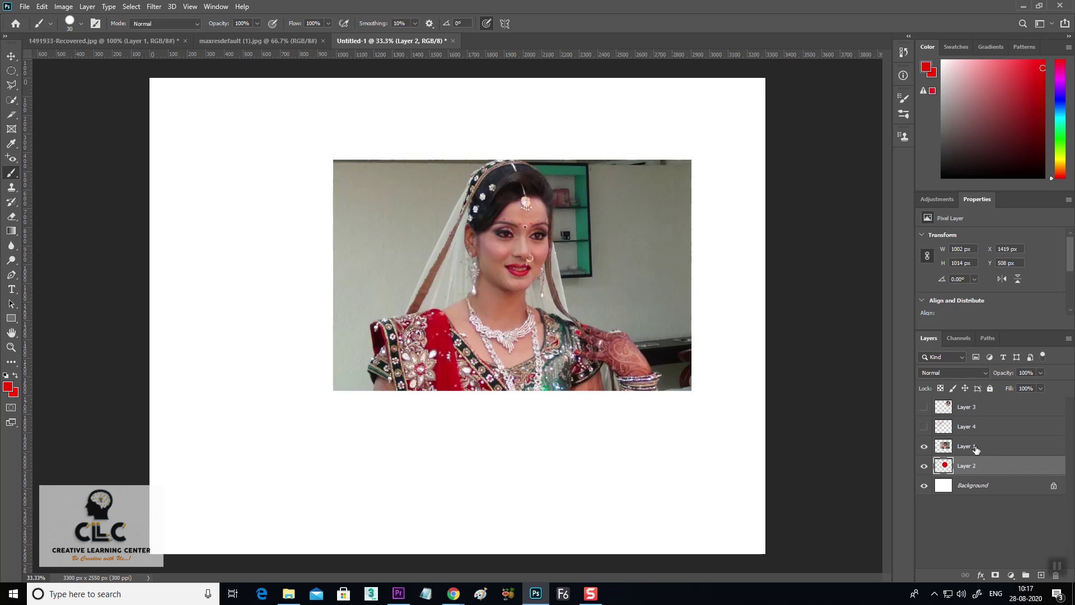
click(975, 448)
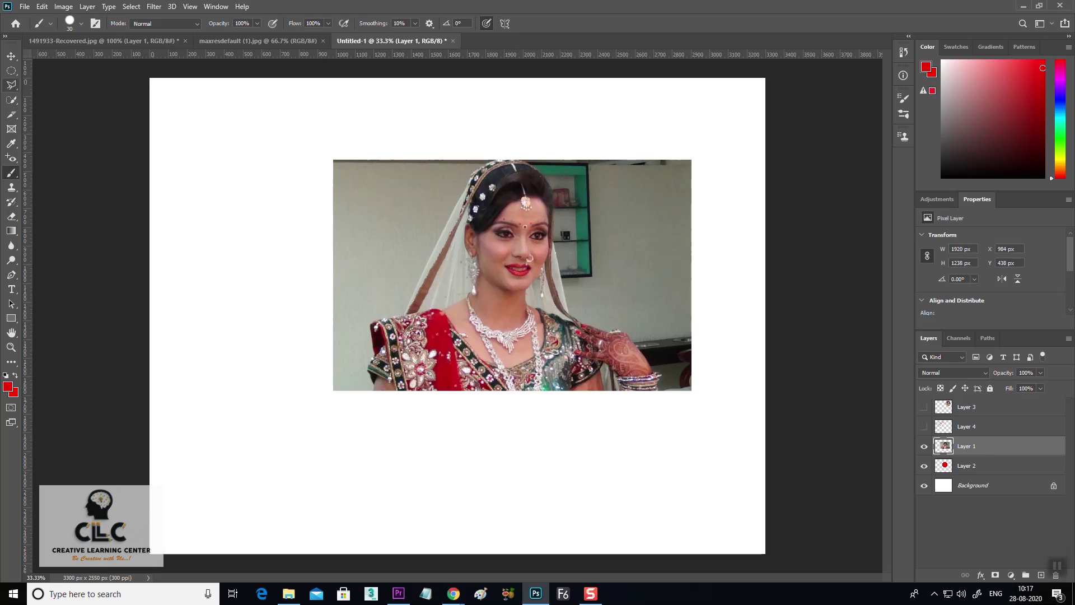
click(12, 58)
drag(582, 287, 583, 279)
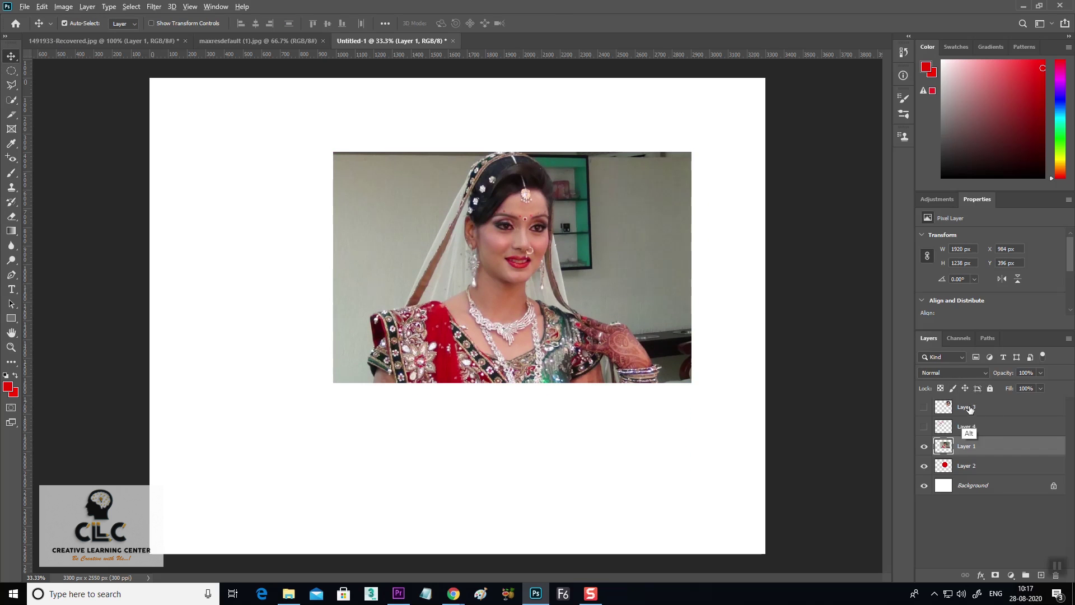
Clip the photo to the circle again, then release it back to a full rectangle.
key(alt)
alt+click(1011, 453)
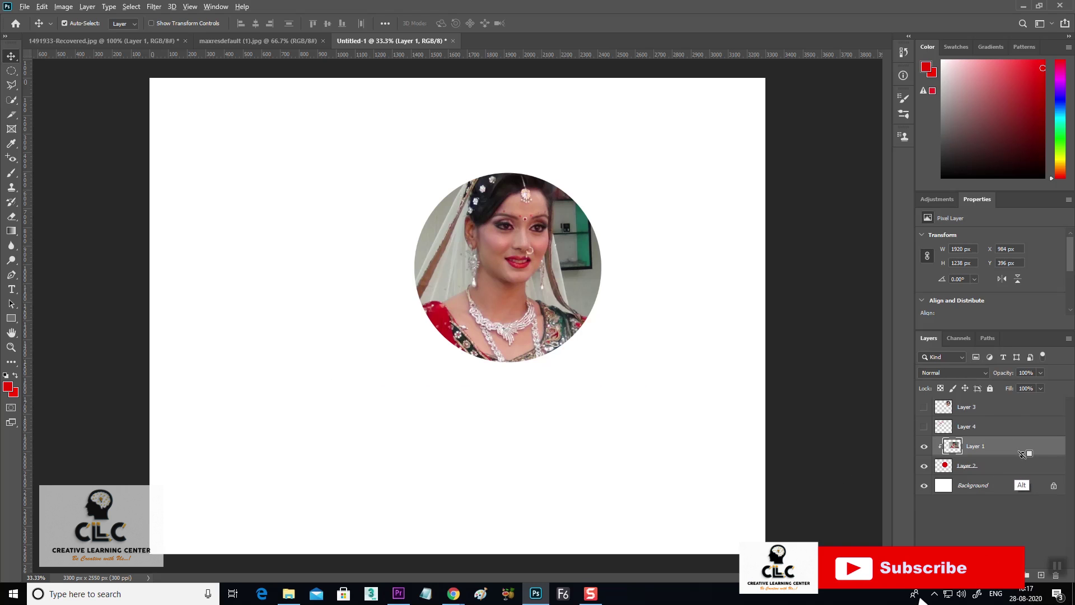
alt+click(1022, 453)
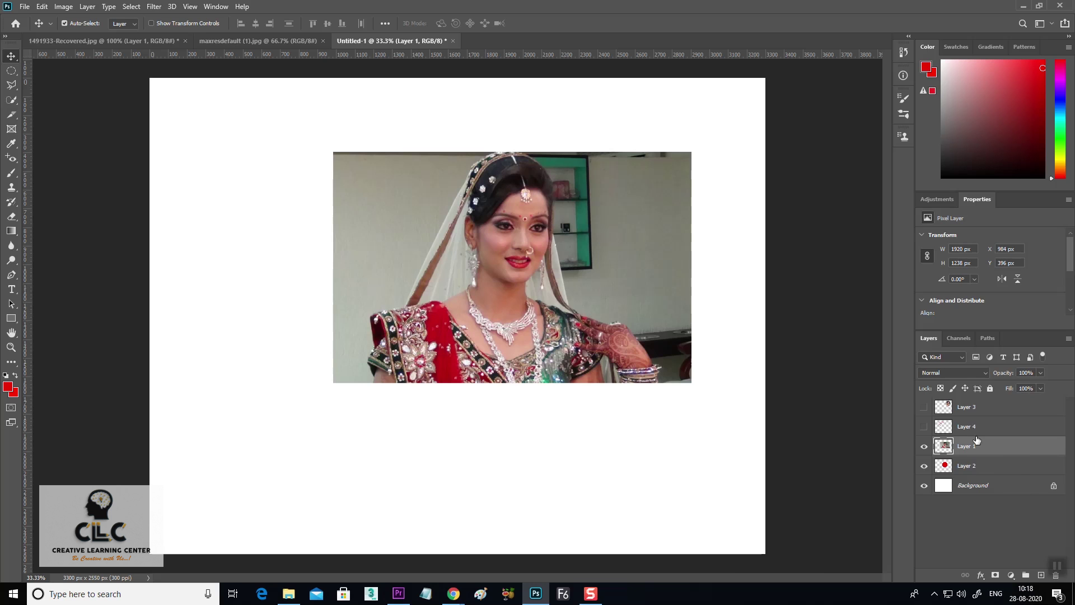
click(25, 7)
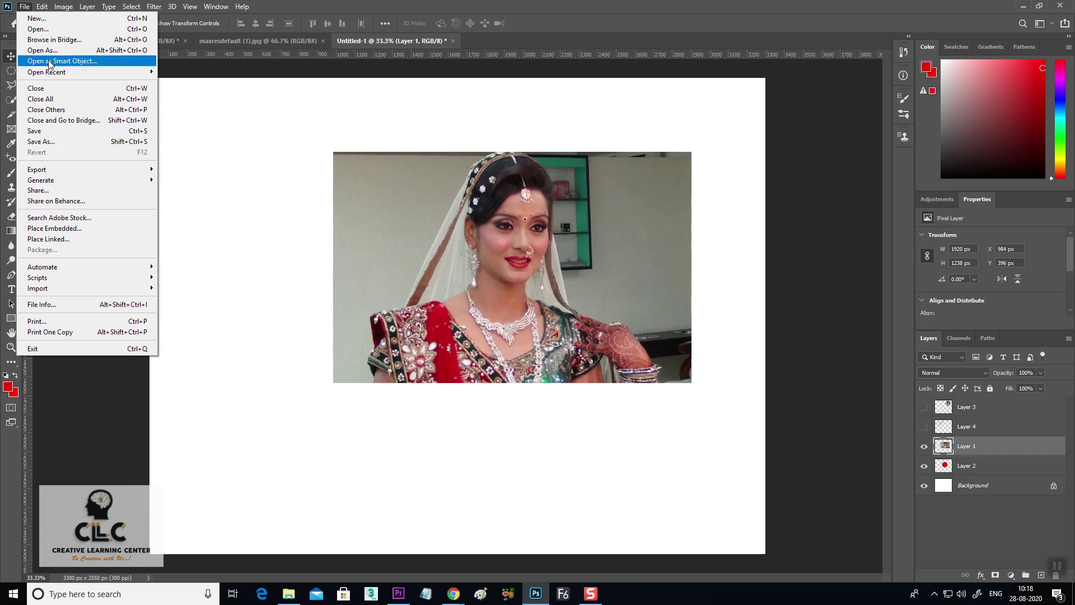
Open the red watercolor splash PNG from the Downloads folder.
click(49, 29)
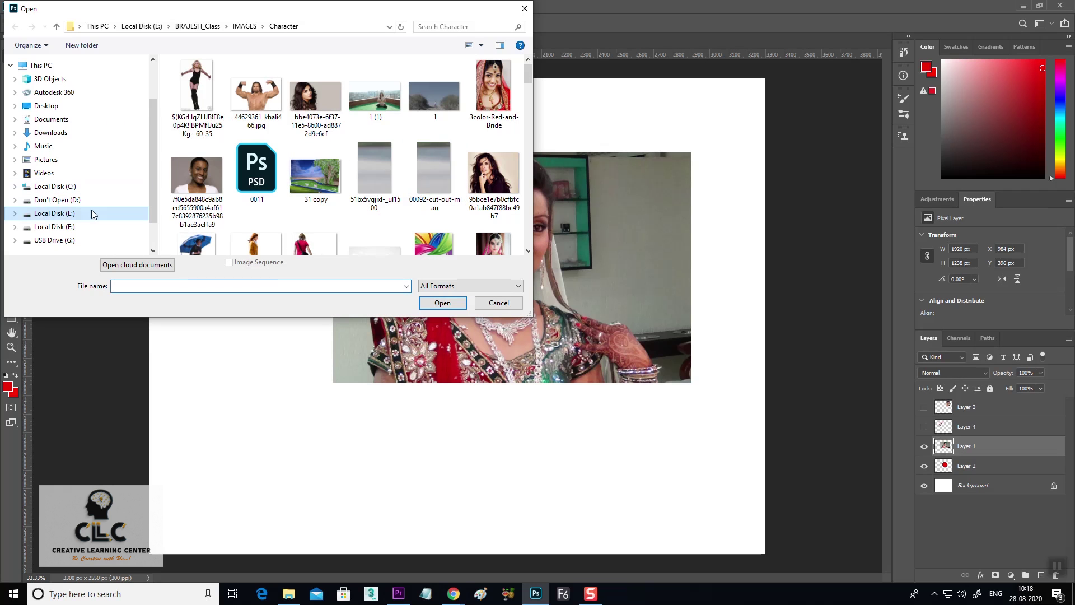
click(50, 133)
click(316, 160)
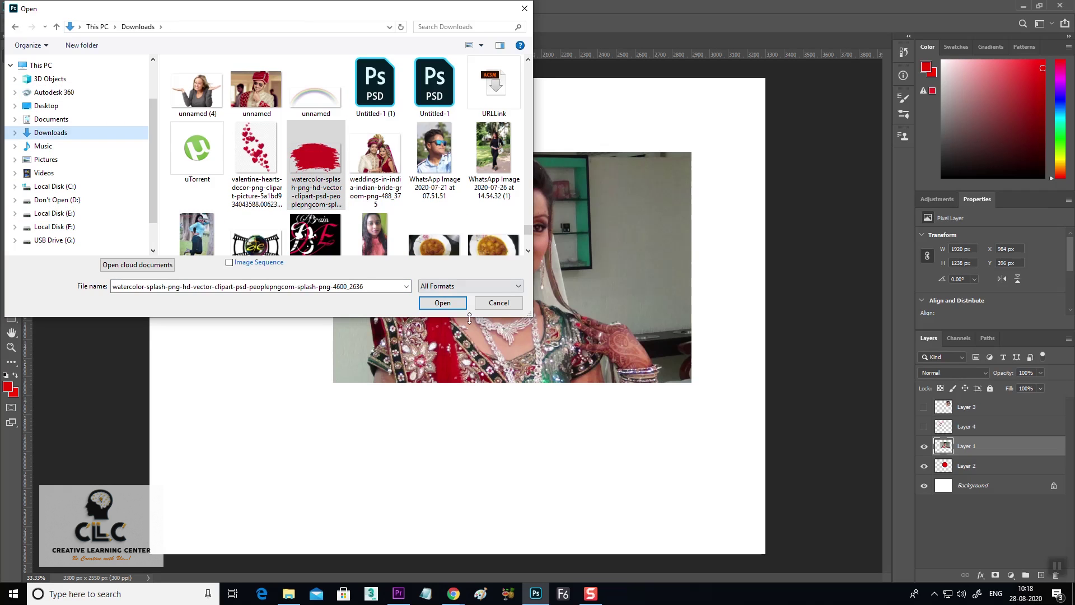
click(455, 302)
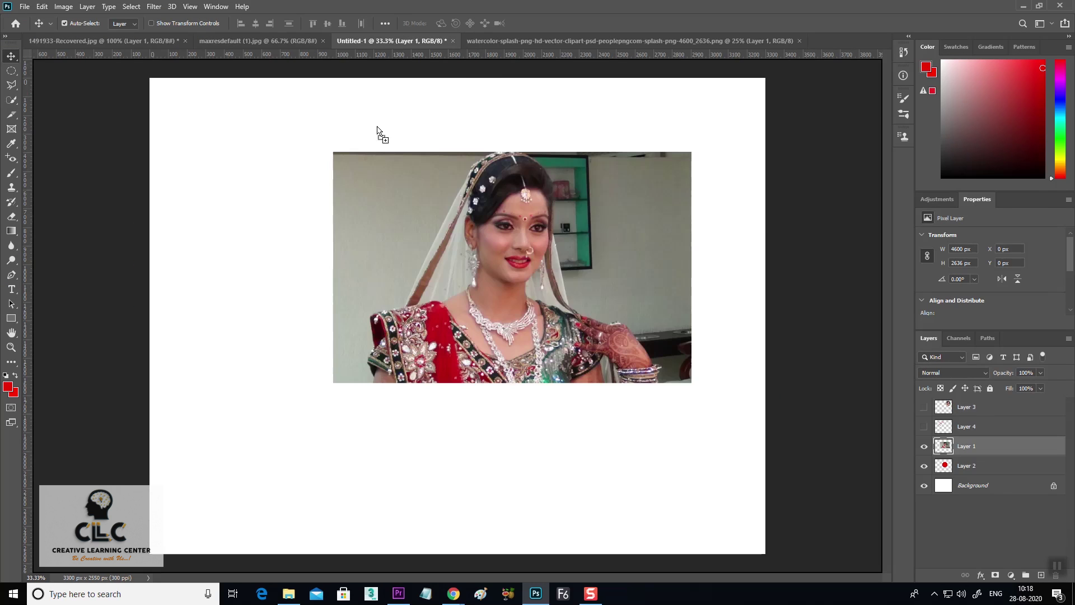
Bring the splash into the poster as Layer 5, scaled to about 34% over her face.
drag(359, 65, 462, 358)
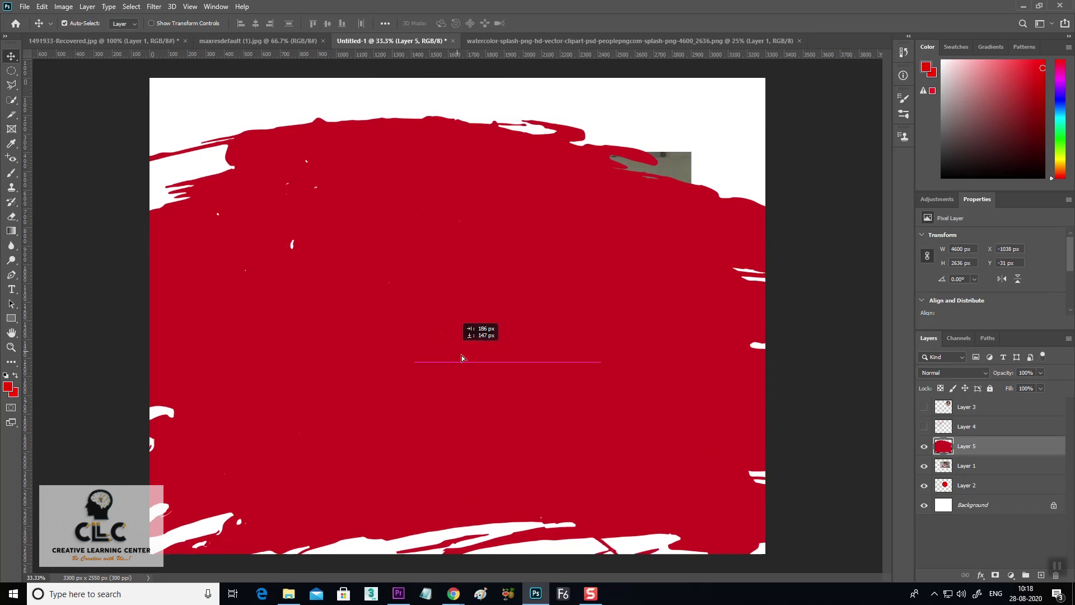
key(ctrl+t)
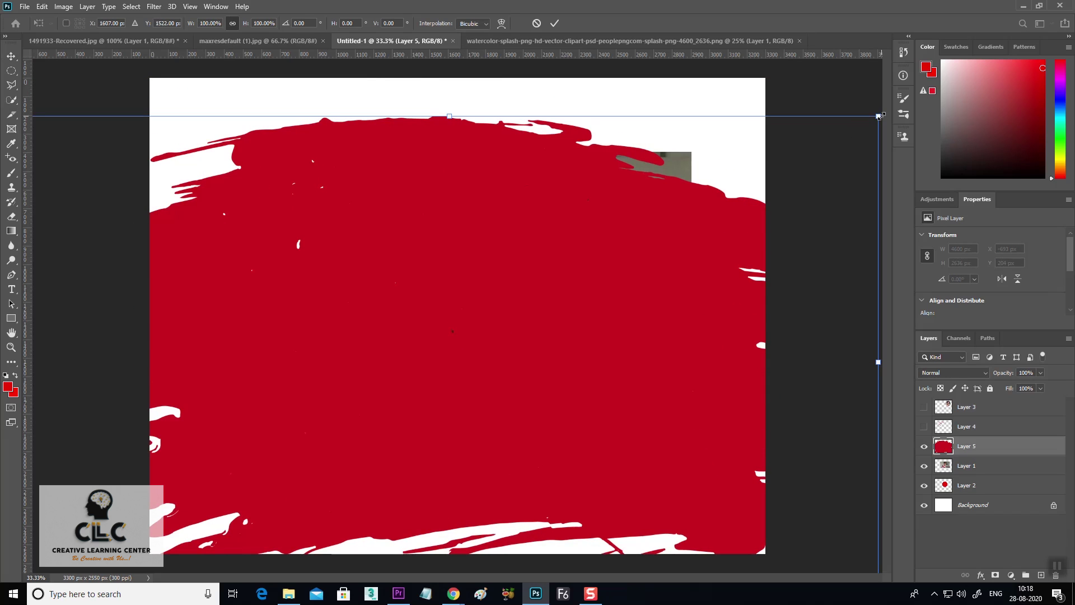
drag(878, 116, 594, 278)
mouse_move(461, 352)
mouse_down()
mouse_move(468, 247)
mouse_move(464, 258)
mouse_up()
key(Return)
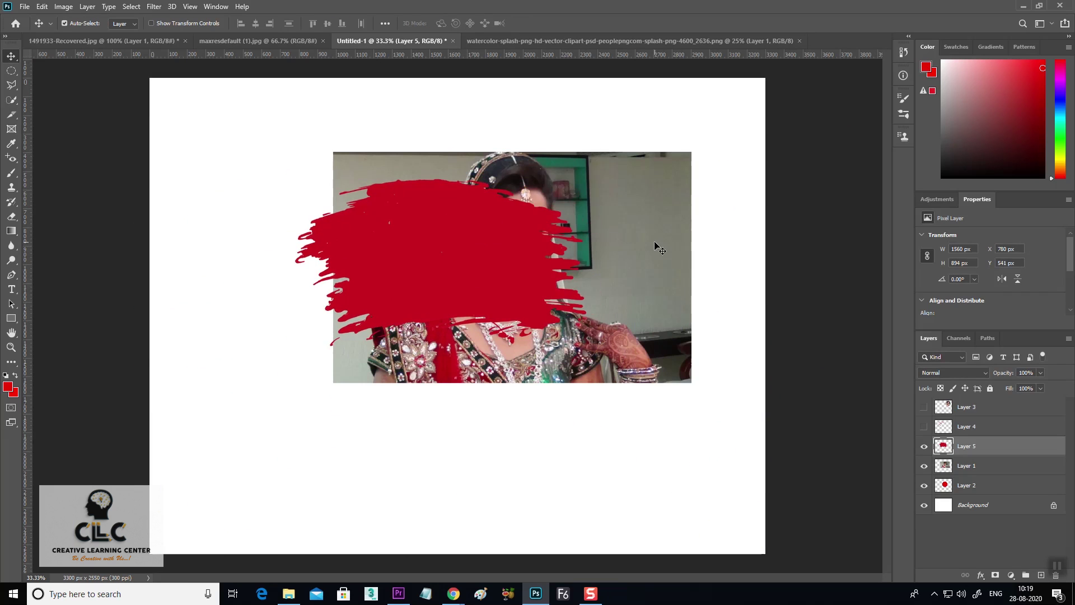
Move the bride photo over the splash, put its layer above, and clip it in.
drag(657, 247, 611, 197)
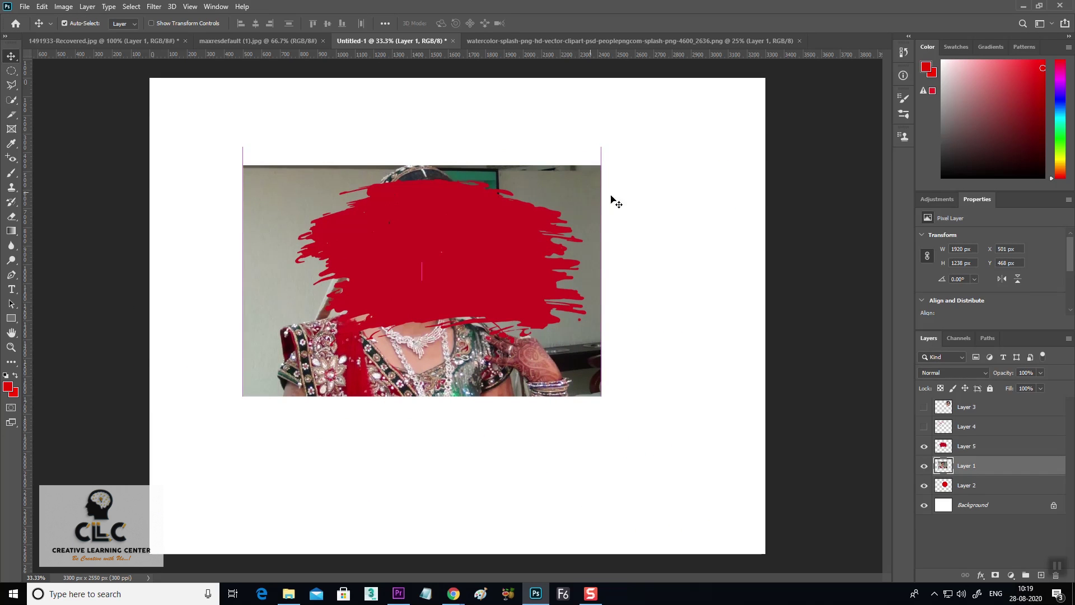
drag(991, 469, 991, 442)
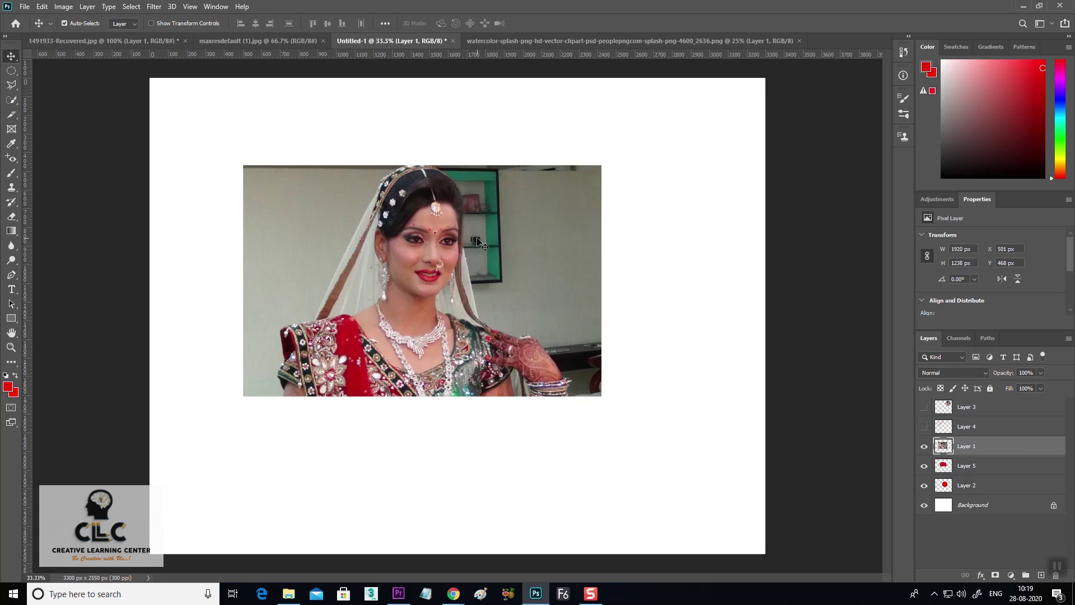
drag(479, 242, 479, 236)
drag(1016, 456, 1018, 455)
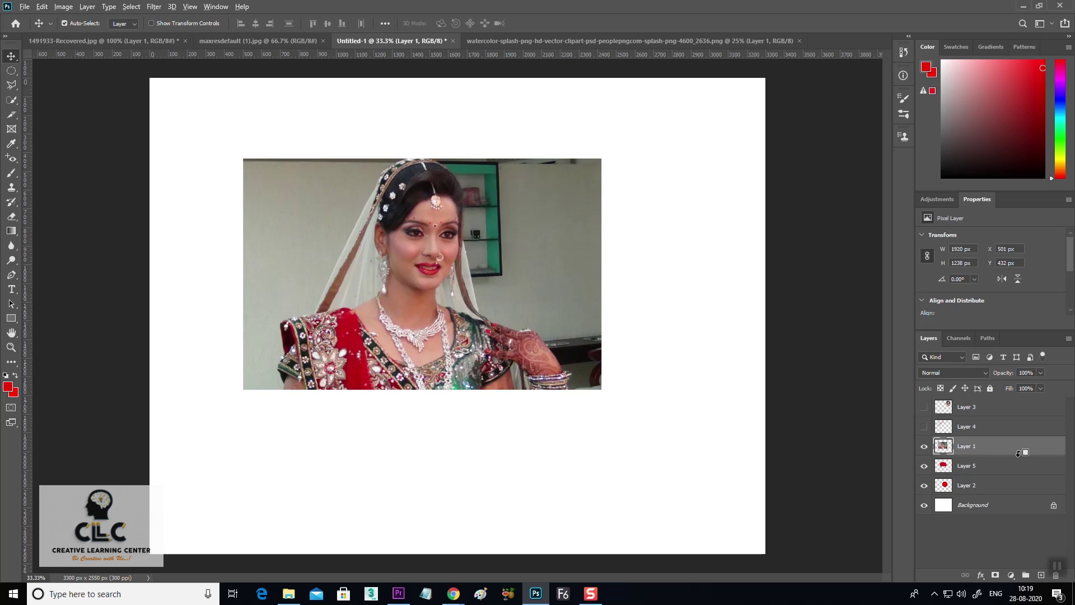
alt+click(1017, 453)
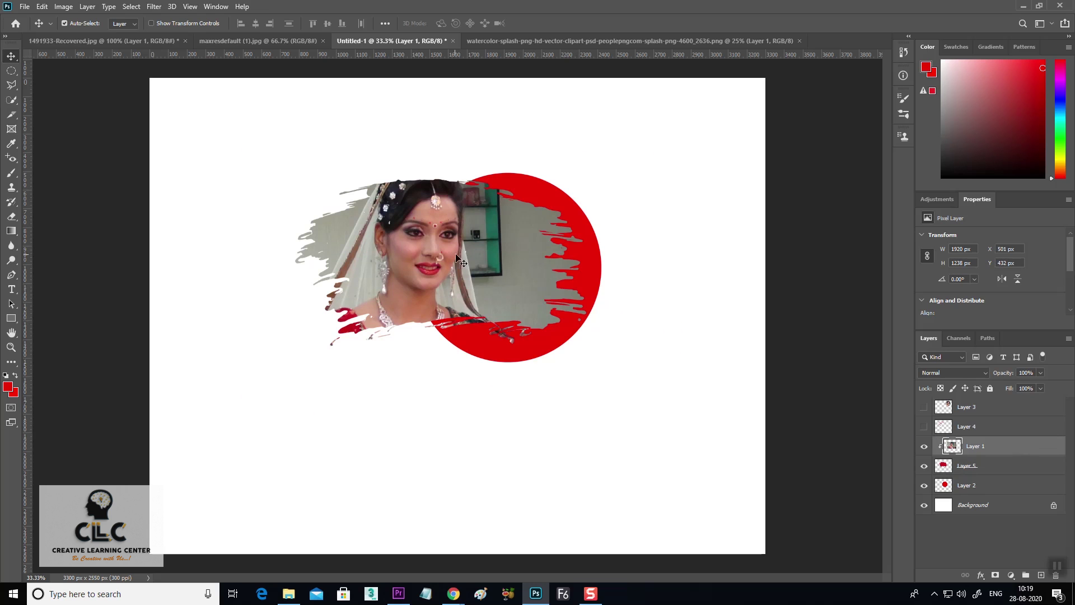
Move the red circle up to the top-right of the poster.
mouse_move(559, 197)
mouse_down()
mouse_move(709, 133)
mouse_move(718, 109)
mouse_up()
mouse_move(407, 263)
mouse_down()
mouse_move(415, 278)
mouse_move(313, 169)
mouse_up()
ctrl+click(985, 465)
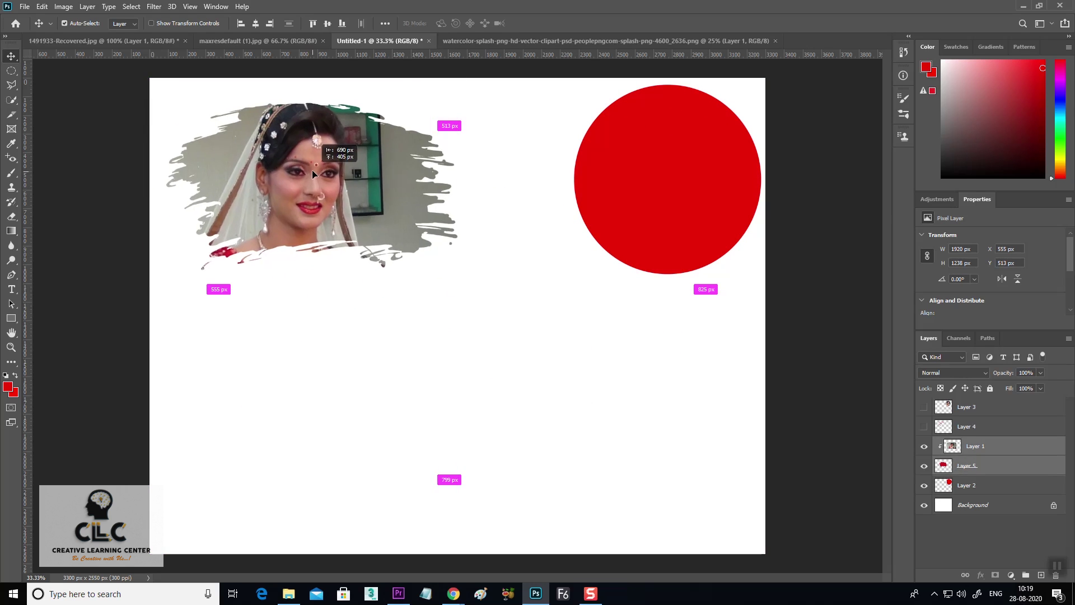
click(809, 308)
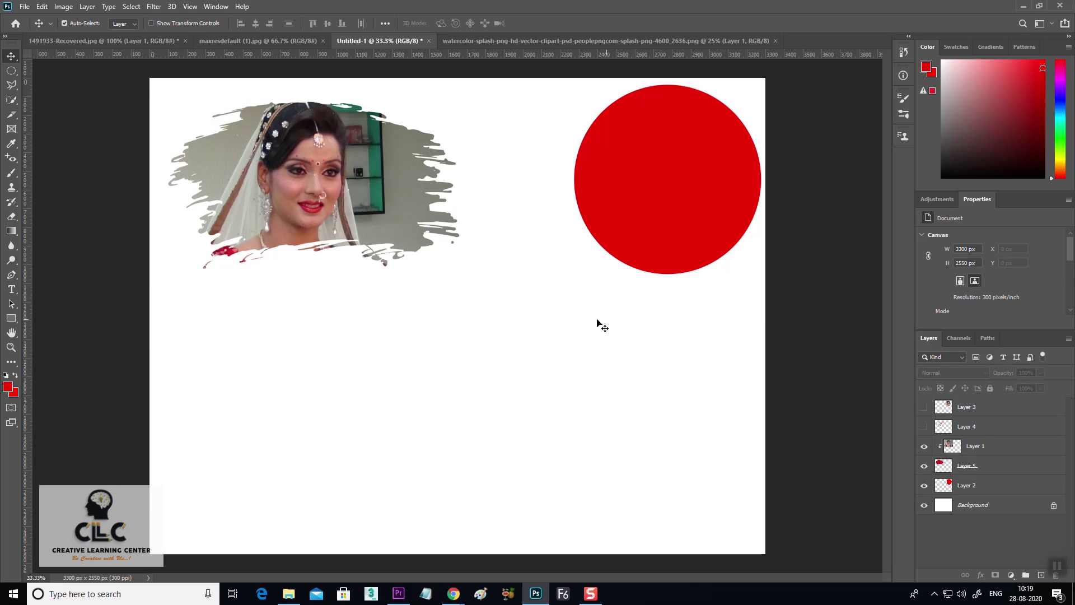
Shift the bride photo slightly down-right and the red circle left and down.
drag(298, 172, 305, 180)
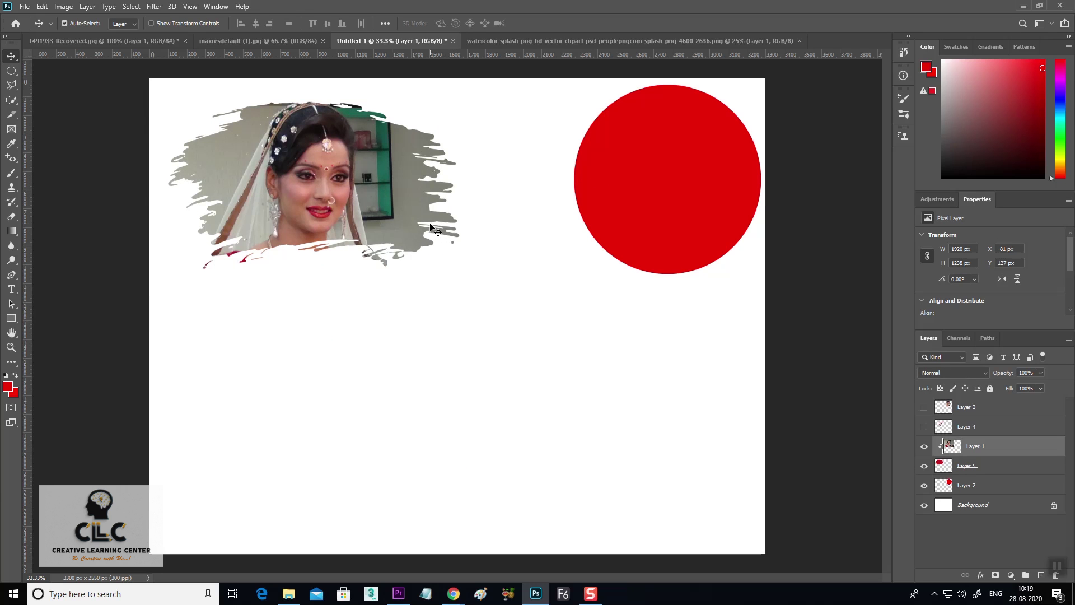
drag(700, 187, 673, 202)
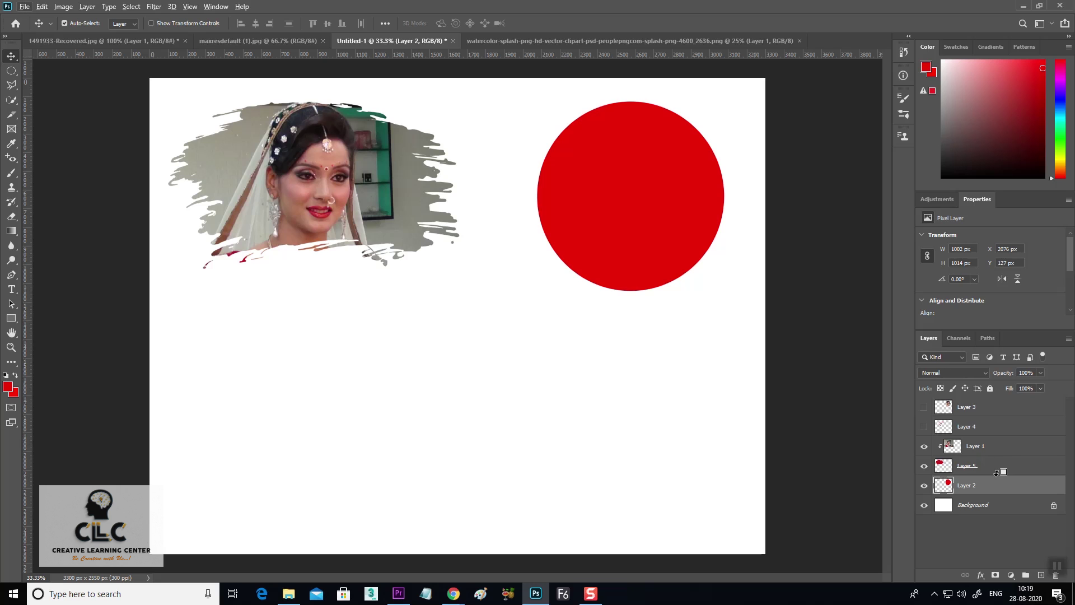
drag(996, 472, 996, 487)
key(ctrl+z)
Release Layer 1's clipping mask with Ctrl+Alt+G so the bride photo shows in full.
key(ctrl)
click(995, 447)
key(ctrl+alt+g)
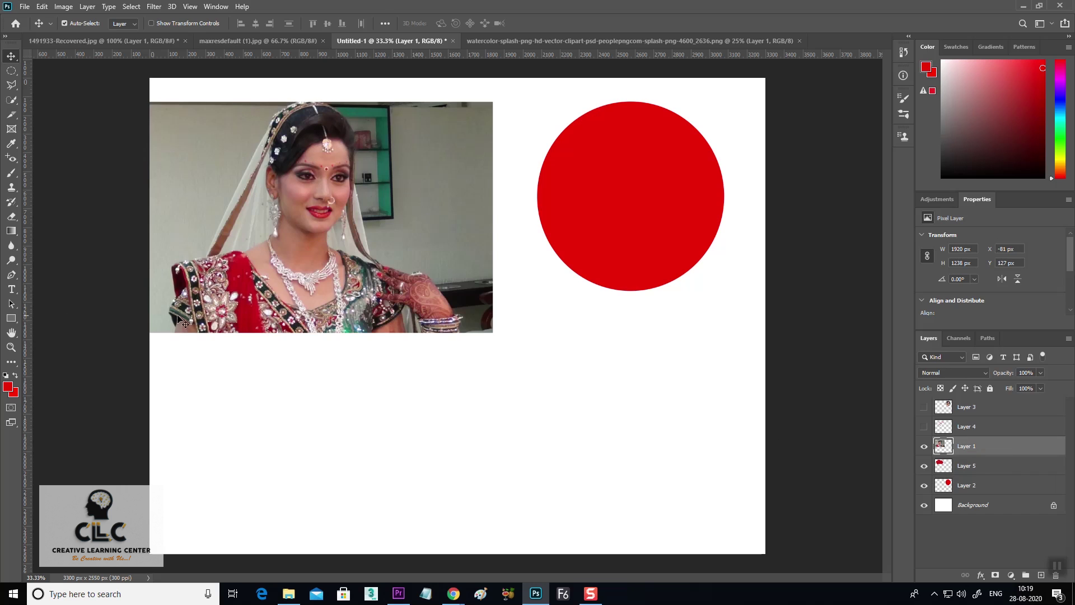
right_click(13, 318)
Draw a rounded rectangle with a 35 px corner radius below the bride photo.
click(56, 329)
mouse_move(325, 368)
mouse_down()
mouse_move(349, 393)
mouse_move(557, 504)
mouse_up()
key(ctrl+z)
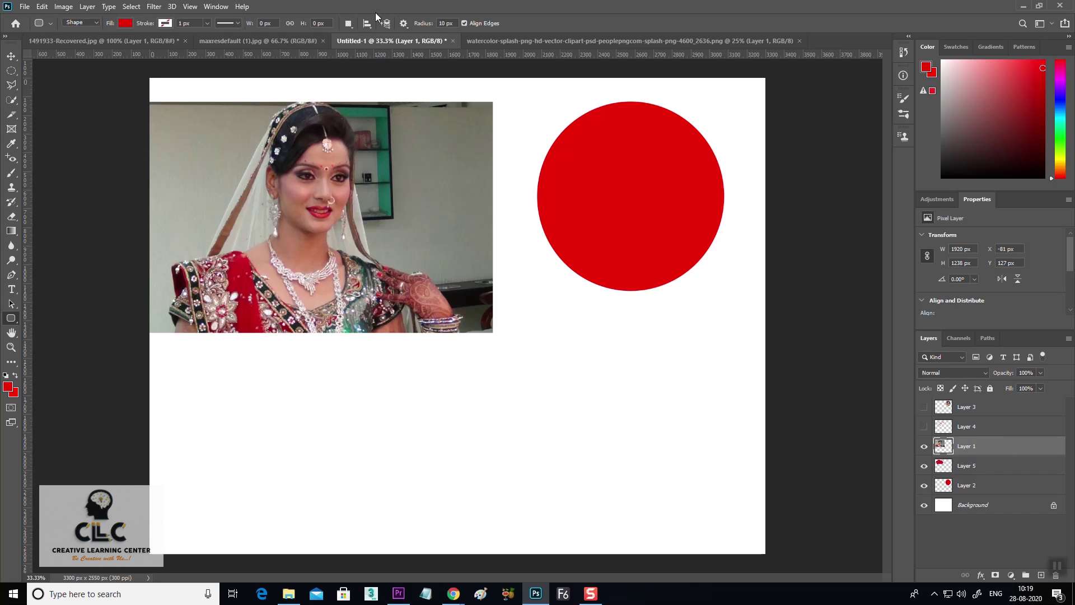
click(458, 23)
text(35)
drag(317, 356, 578, 505)
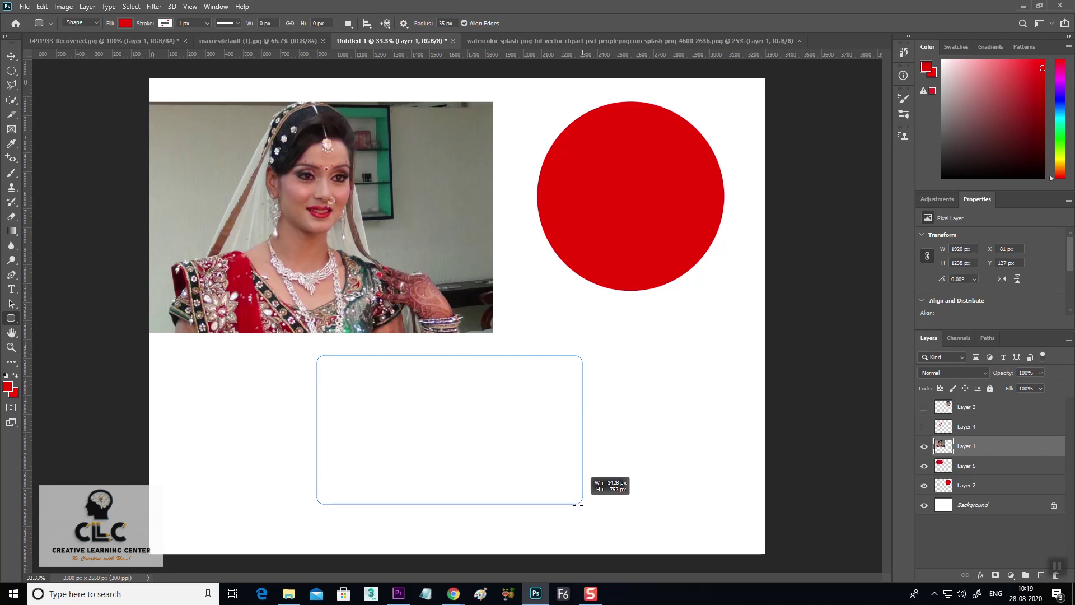
key(v)
Move Layer 1 above the rounded rectangle, clip the bride photo into it, and position it.
drag(396, 285, 493, 473)
drag(976, 466, 988, 437)
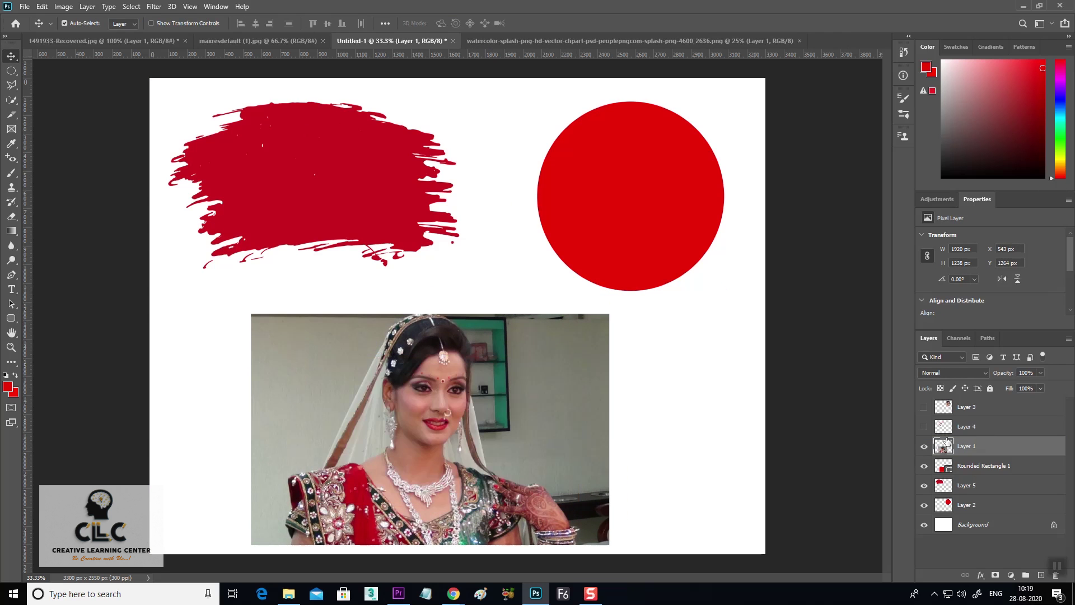
alt+click(1026, 454)
mouse_move(473, 412)
mouse_down()
mouse_move(472, 435)
mouse_move(484, 434)
mouse_up()
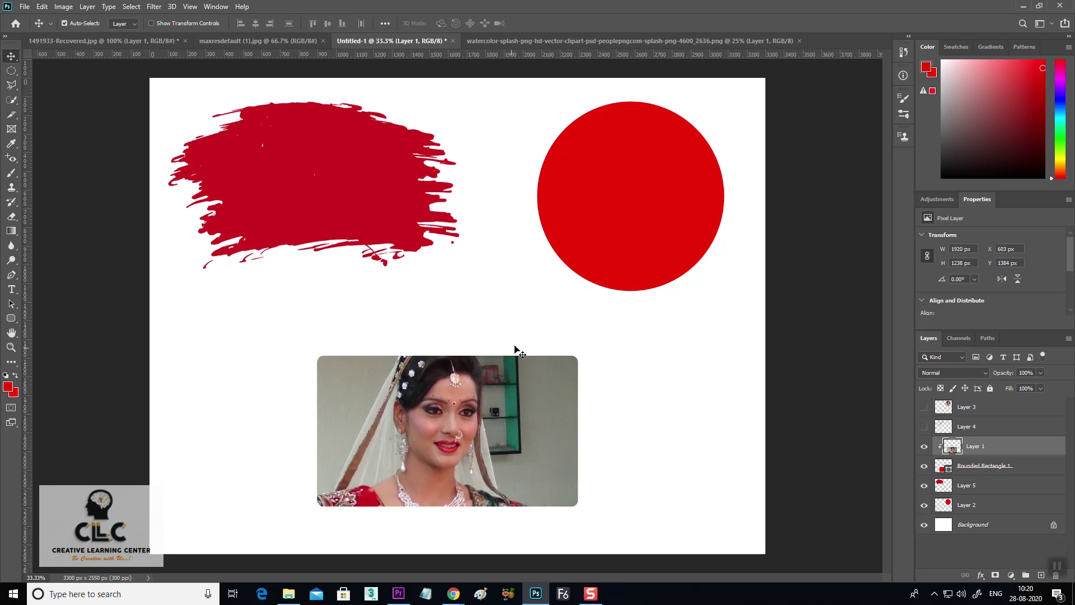
click(532, 41)
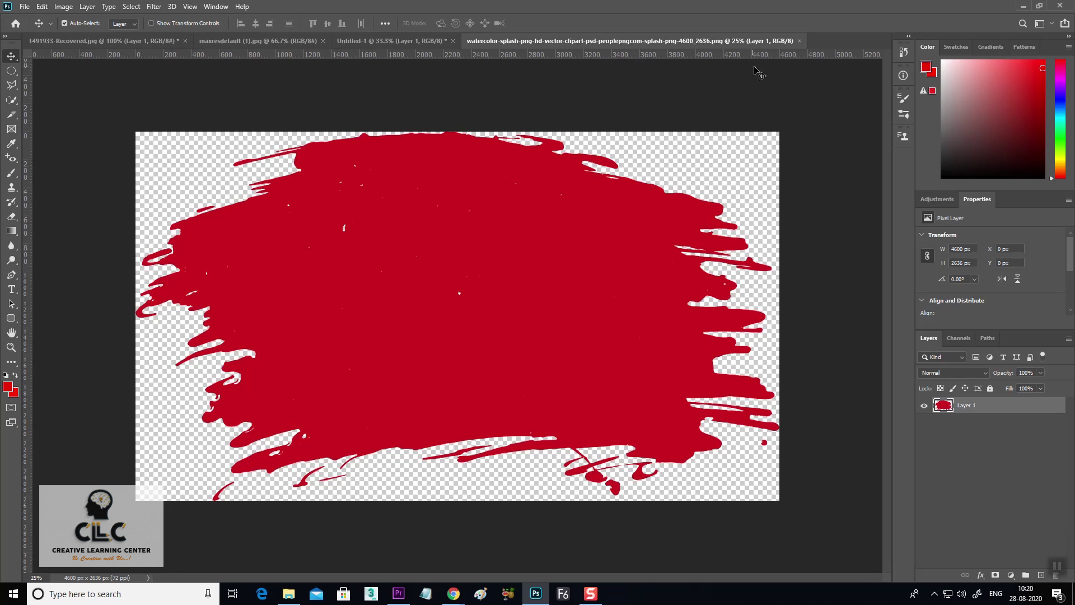
Close the splash document, select Layer 3, and open the a5542076 woman-in-jeans photo from Downloads.
click(799, 41)
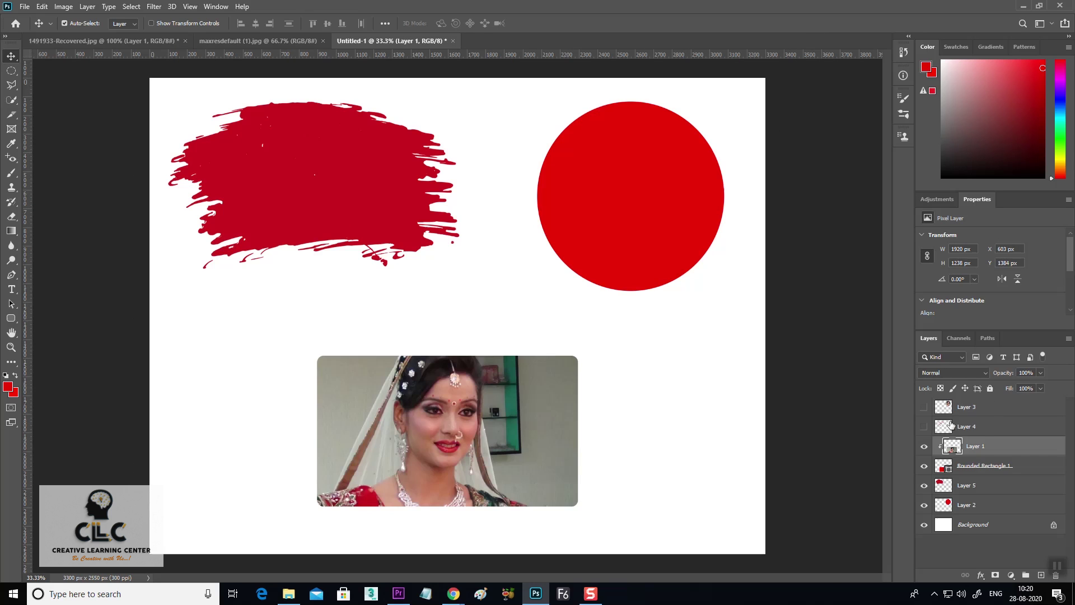
click(990, 413)
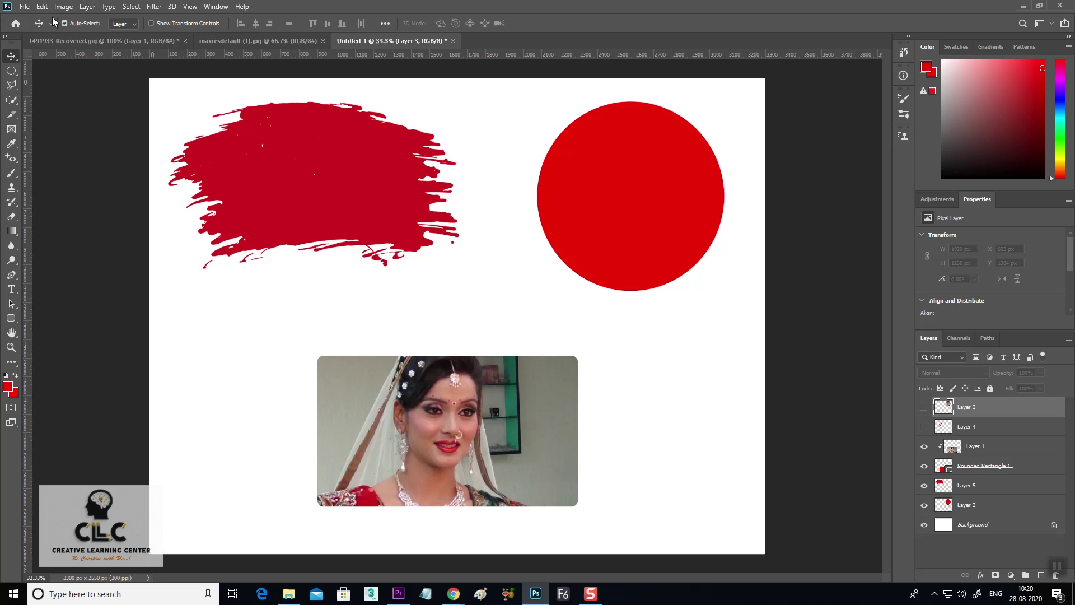
click(23, 9)
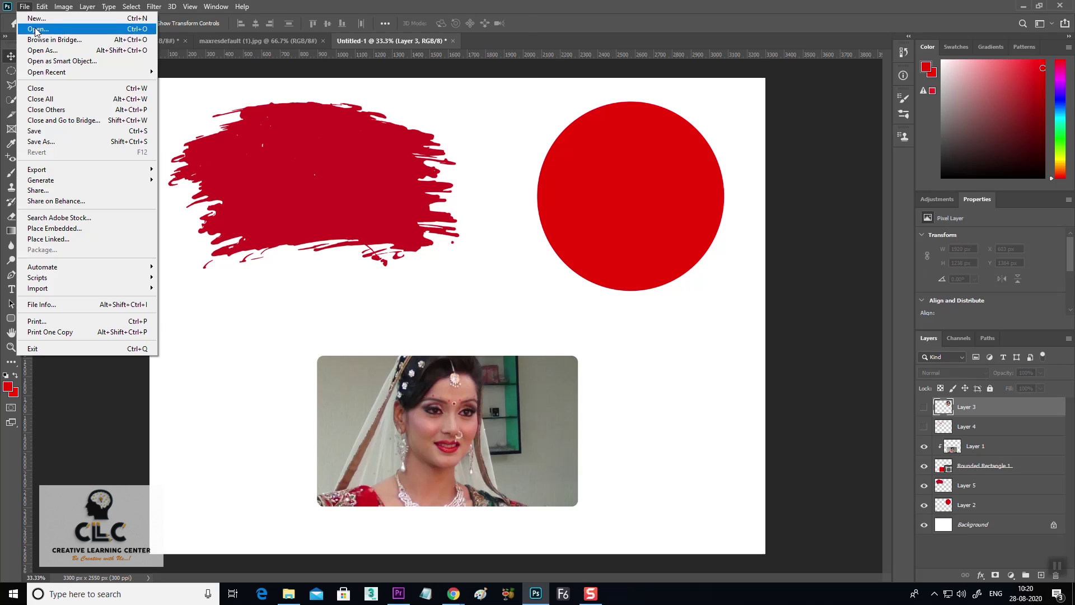
click(39, 33)
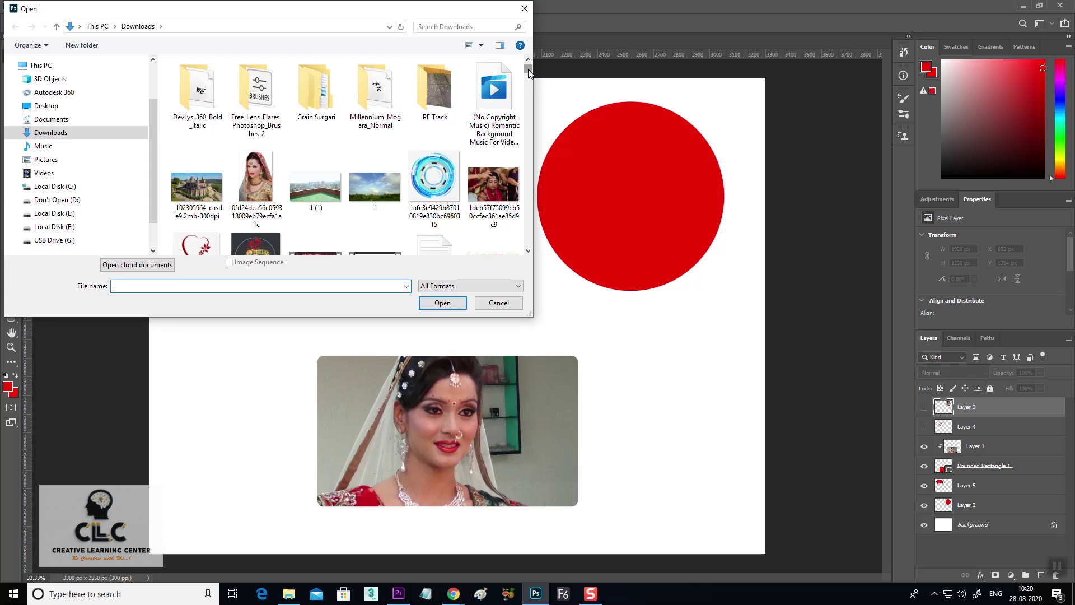
drag(530, 69, 528, 113)
click(375, 162)
click(442, 303)
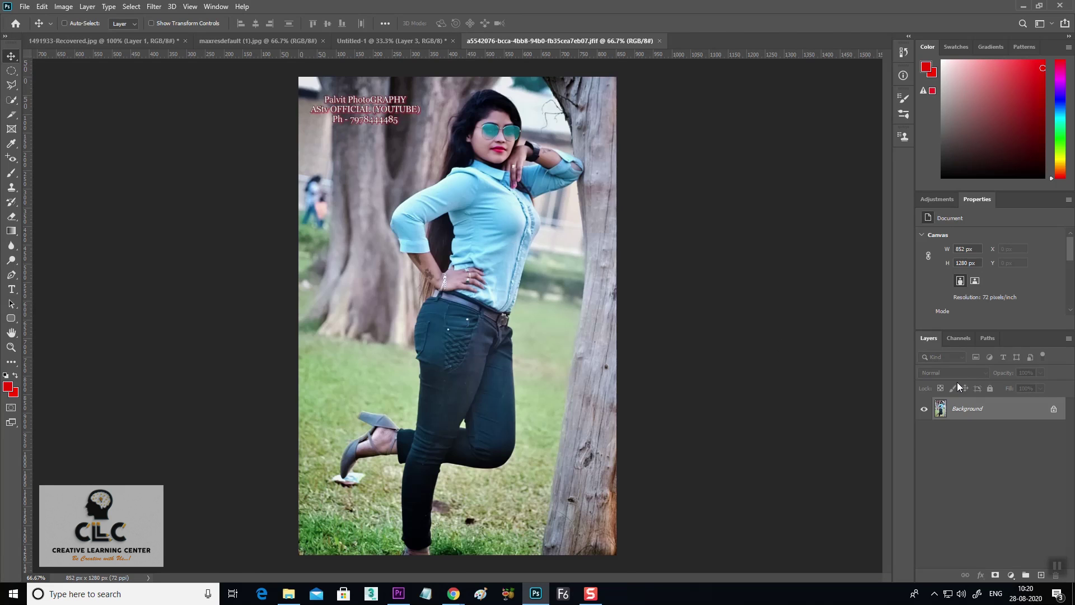
Duplicate the background and quick-select the woman: foot, head, arm, forearm and jeans.
key(ctrl+j)
key(ctrl)
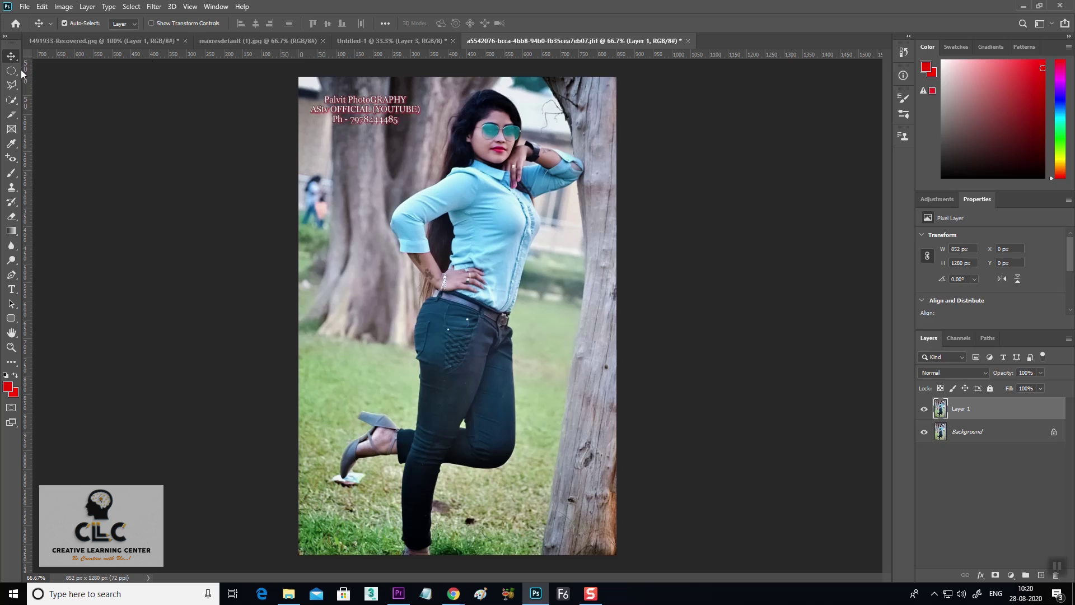
click(11, 101)
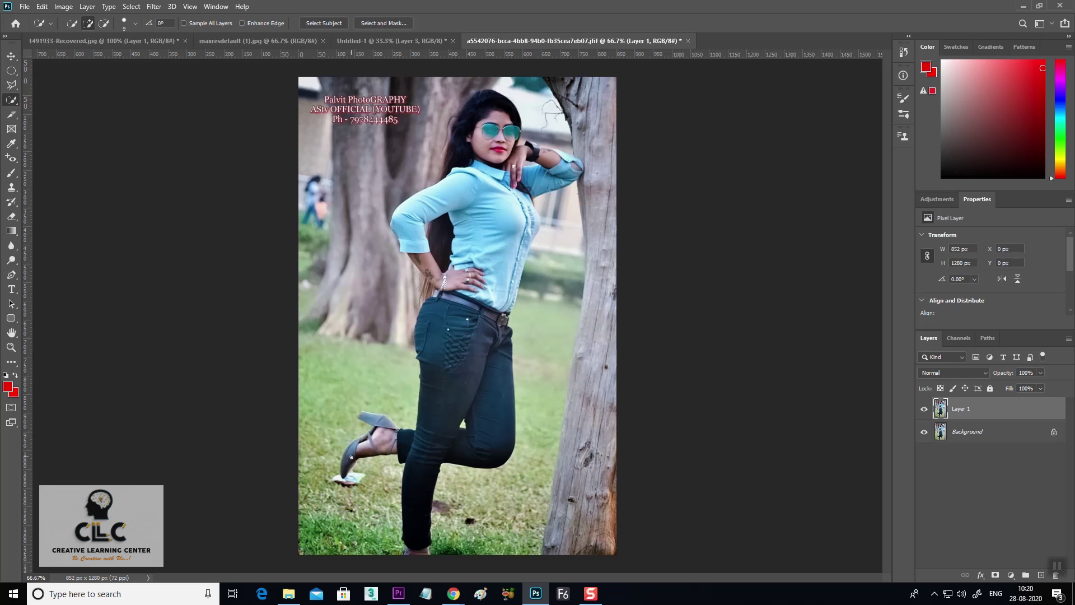
mouse_move(349, 463)
mouse_down()
mouse_move(378, 438)
mouse_move(499, 212)
mouse_up()
drag(504, 163, 475, 109)
drag(490, 152, 567, 158)
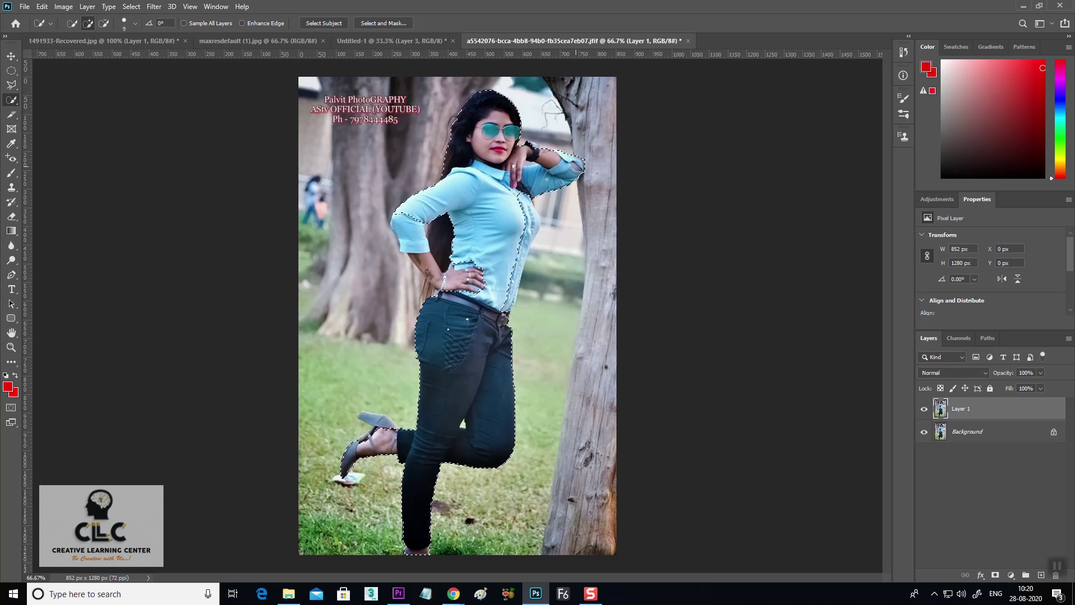
drag(405, 229, 437, 271)
click(536, 217)
key(ctrl+z)
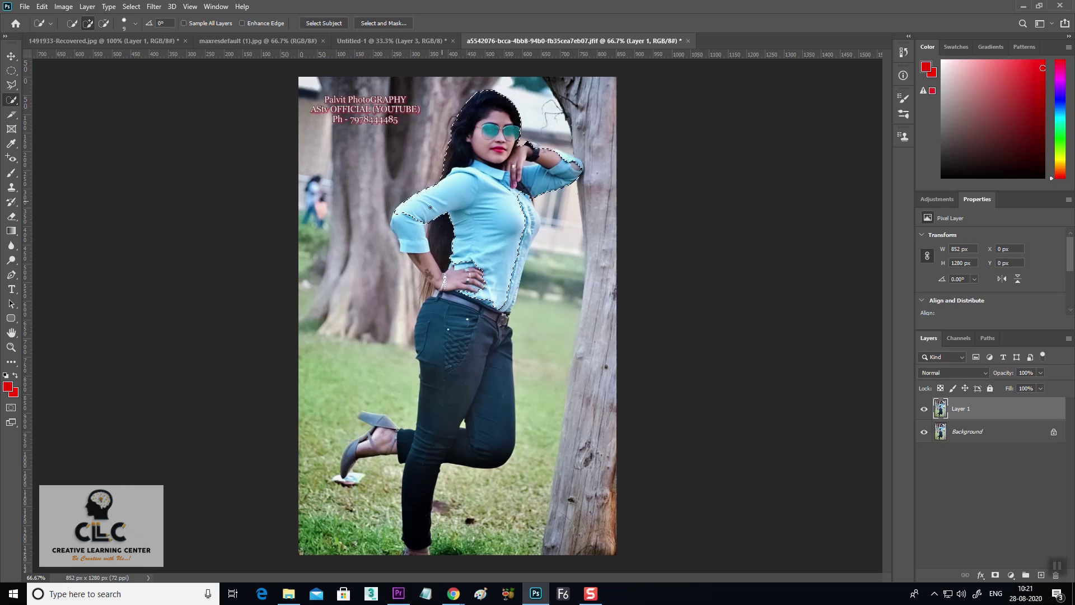
drag(422, 246, 430, 263)
drag(461, 322, 444, 363)
drag(406, 447, 370, 443)
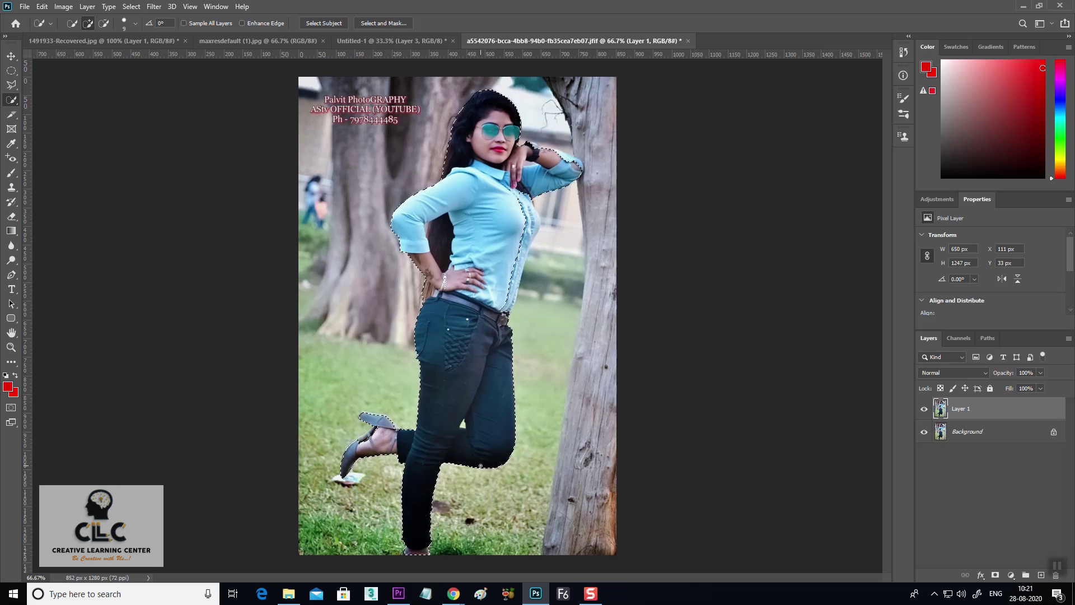
Drag the selected woman into the collage as Layer 6, then return to her photo.
click(12, 56)
mouse_move(491, 185)
mouse_down()
mouse_move(395, 39)
mouse_move(481, 194)
mouse_move(500, 206)
mouse_up()
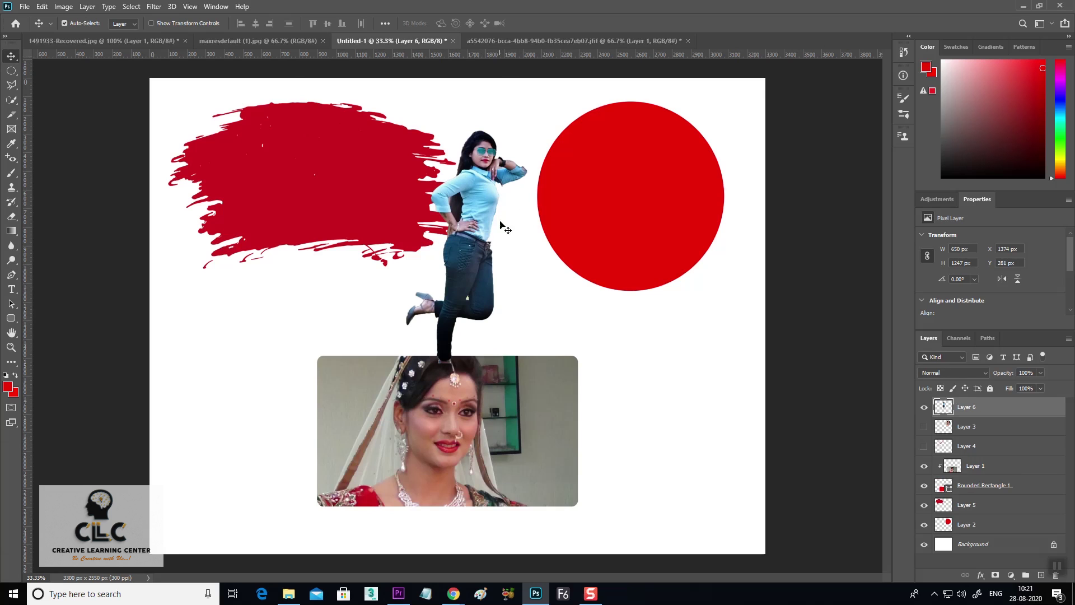
click(493, 41)
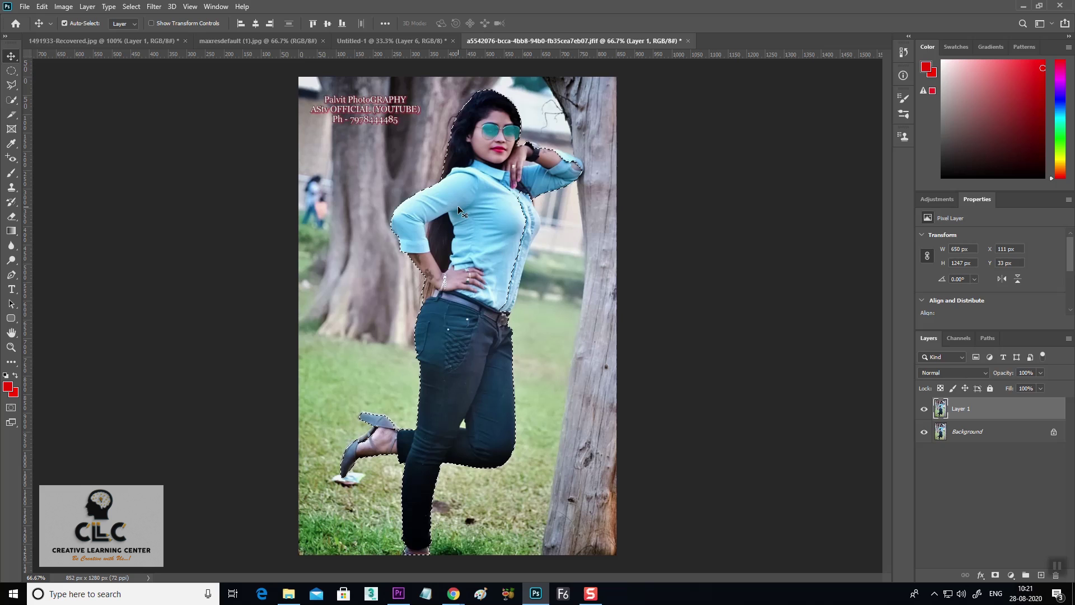
key(super+plus)
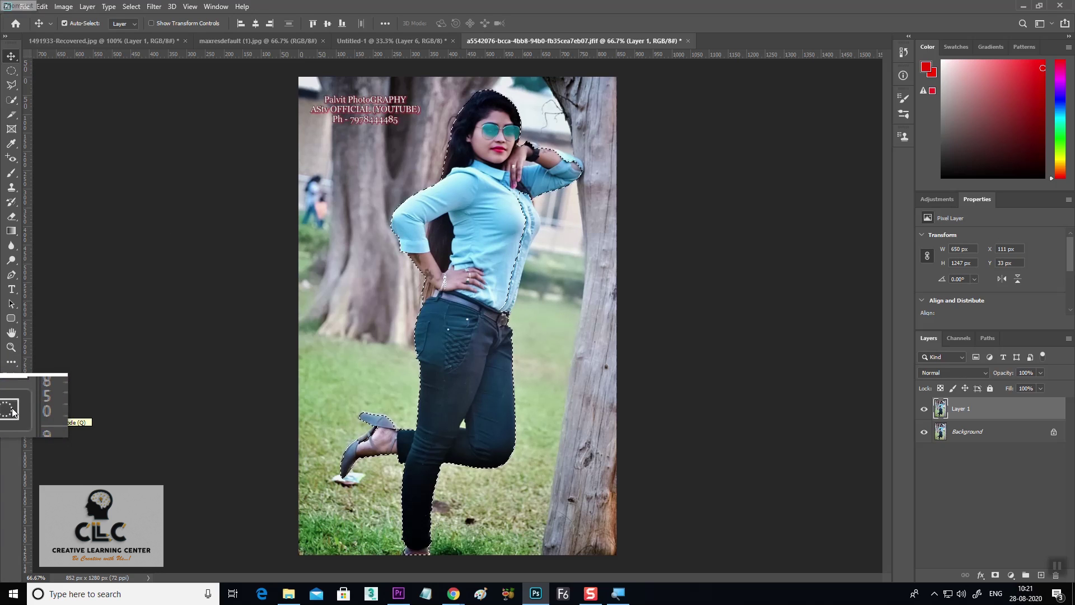
Enter Quick Mask mode and zoom in to inspect the waist and shirt edge.
click(11, 409)
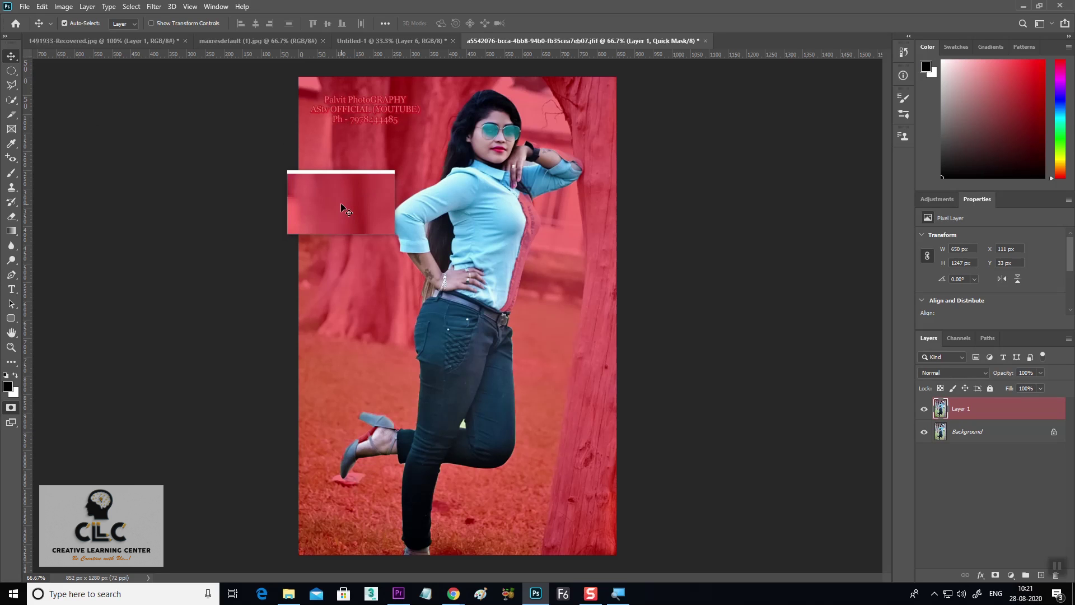
key(ctrl+plus)
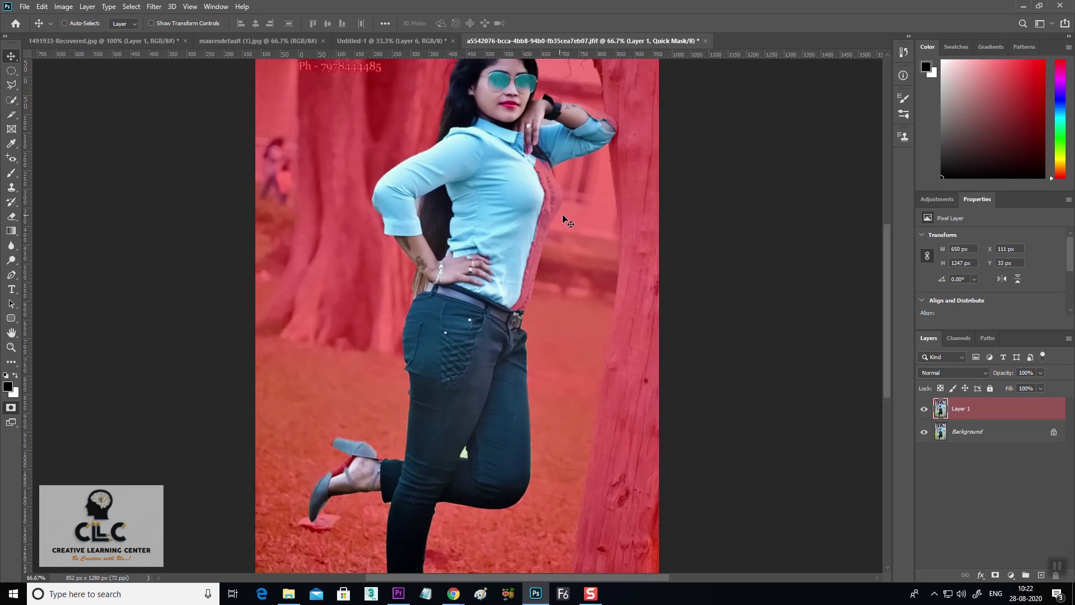
key(ctrl+minus)
key(ctrl)
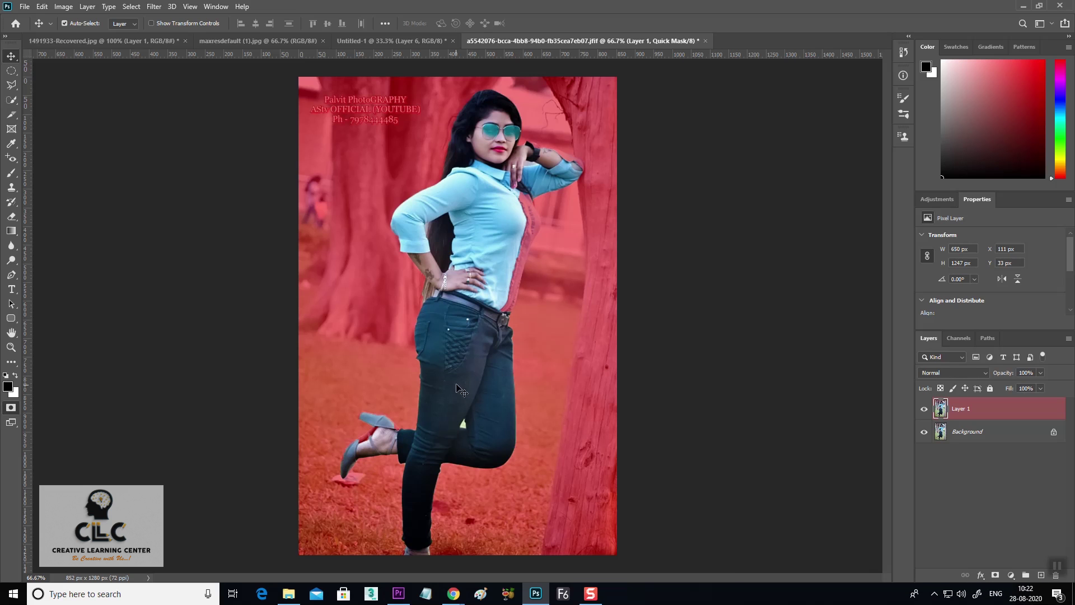
key(ctrl)
ctrl+click(504, 314)
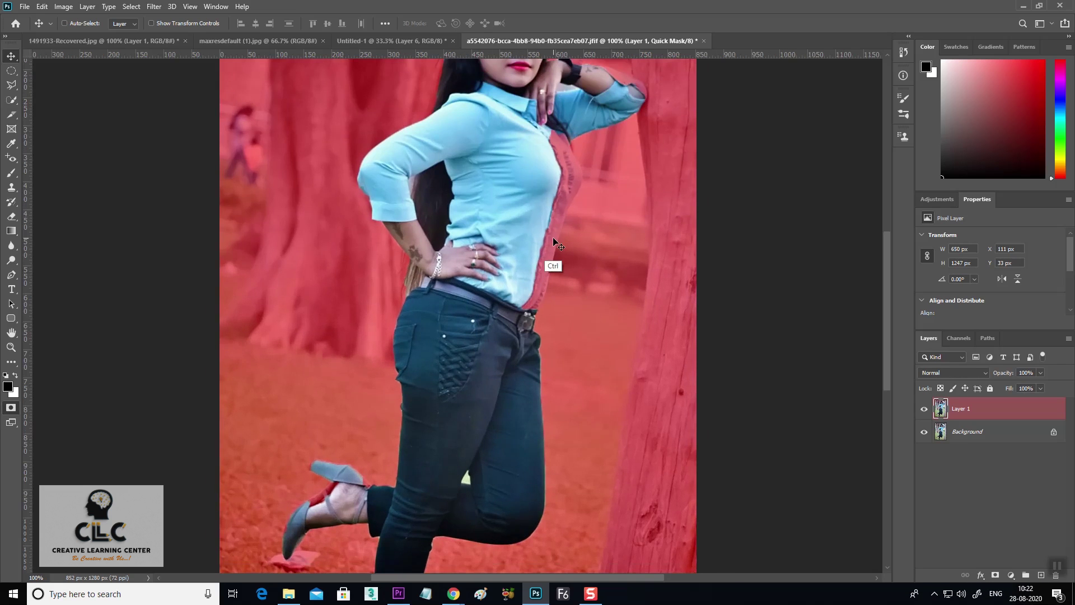
ctrl+click(554, 264)
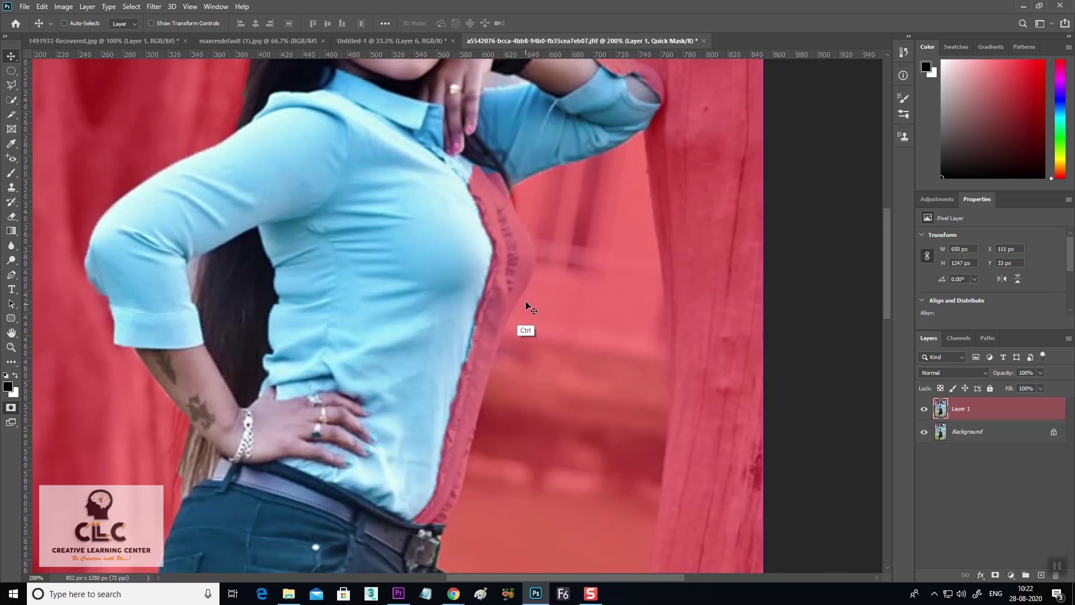
key(ctrl+minus)
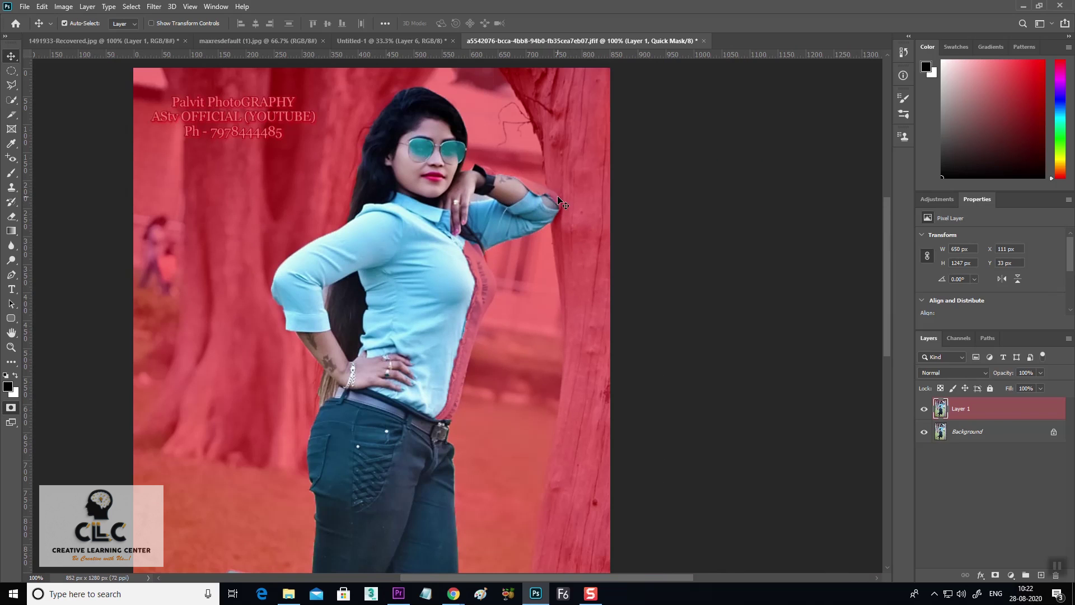
click(11, 175)
Paint white with a soft round brush to add the shirt's right edge to the mask.
drag(467, 247, 466, 286)
key(ctrl+z)
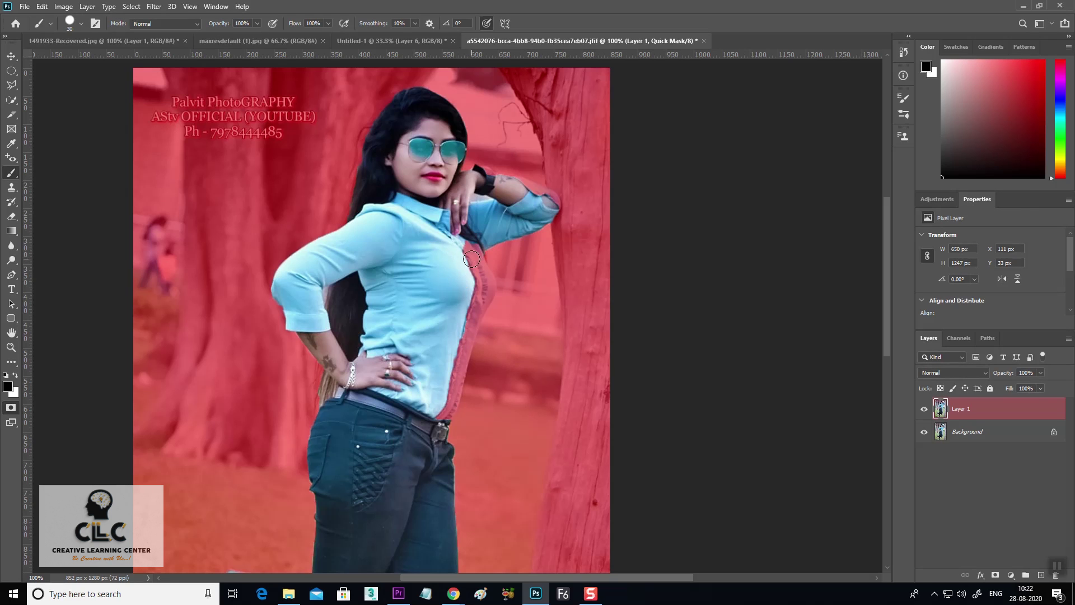
click(15, 375)
drag(461, 243, 481, 253)
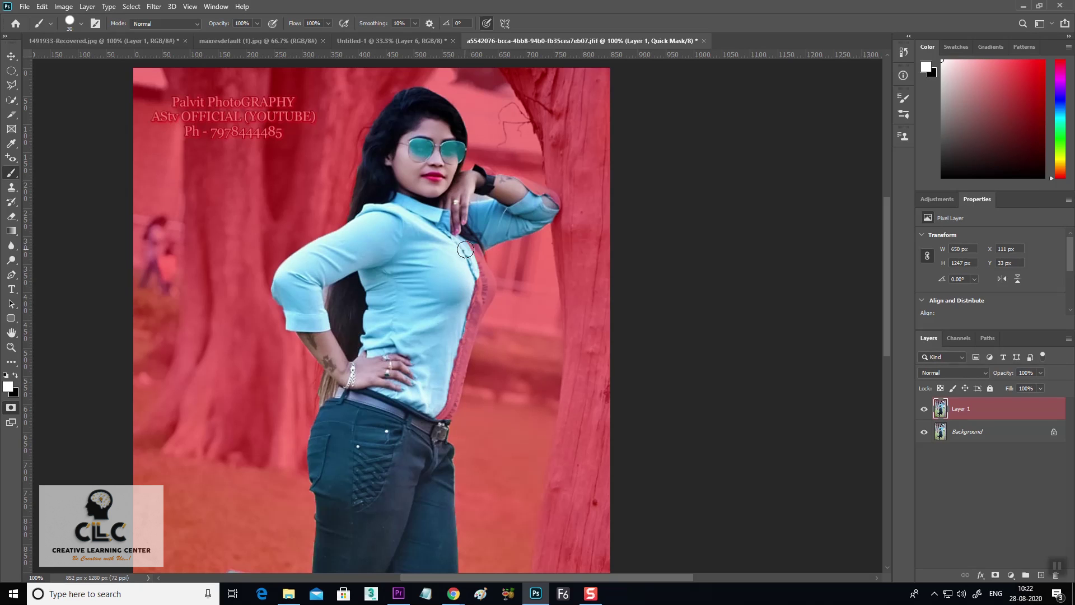
click(81, 23)
click(69, 143)
click(441, 107)
mouse_move(479, 282)
mouse_down()
mouse_move(471, 259)
mouse_move(490, 291)
mouse_move(458, 354)
mouse_move(460, 378)
mouse_up()
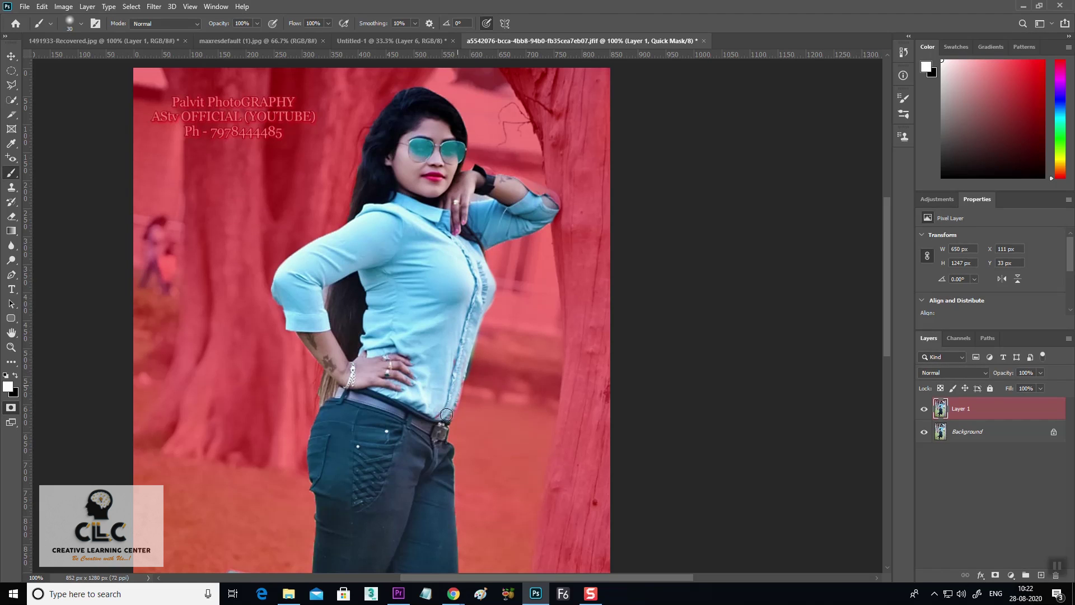
Touch up the shirt edge to the belt, wrist, elbow and a loose hair strand, then review.
drag(460, 378, 433, 411)
drag(478, 167, 494, 177)
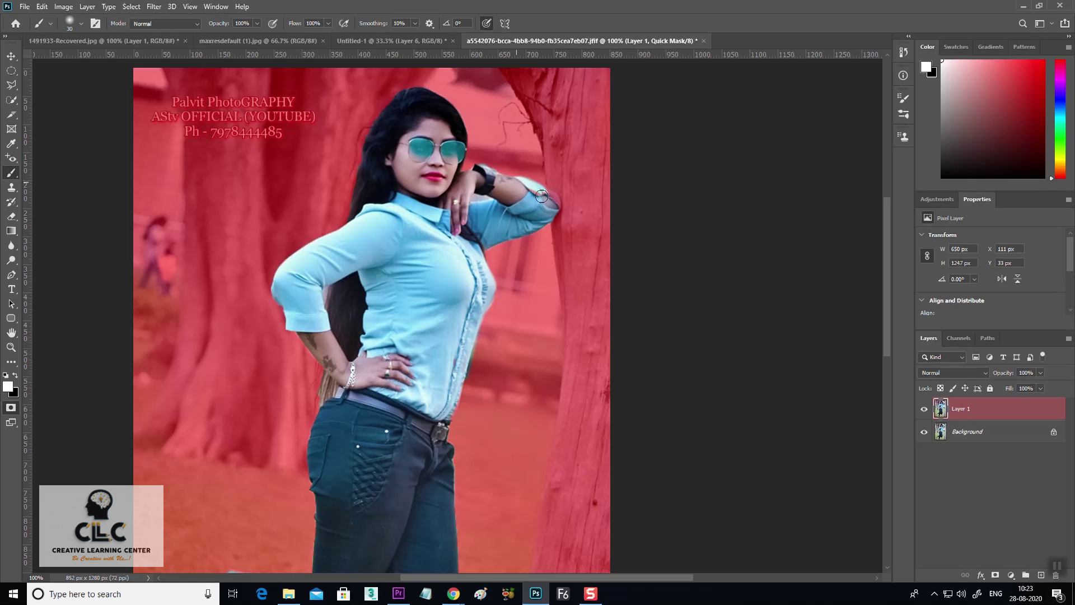
drag(541, 196, 539, 194)
drag(555, 201, 559, 203)
drag(359, 135, 349, 168)
key(ctrl)
scroll(445, 285, down, 3)
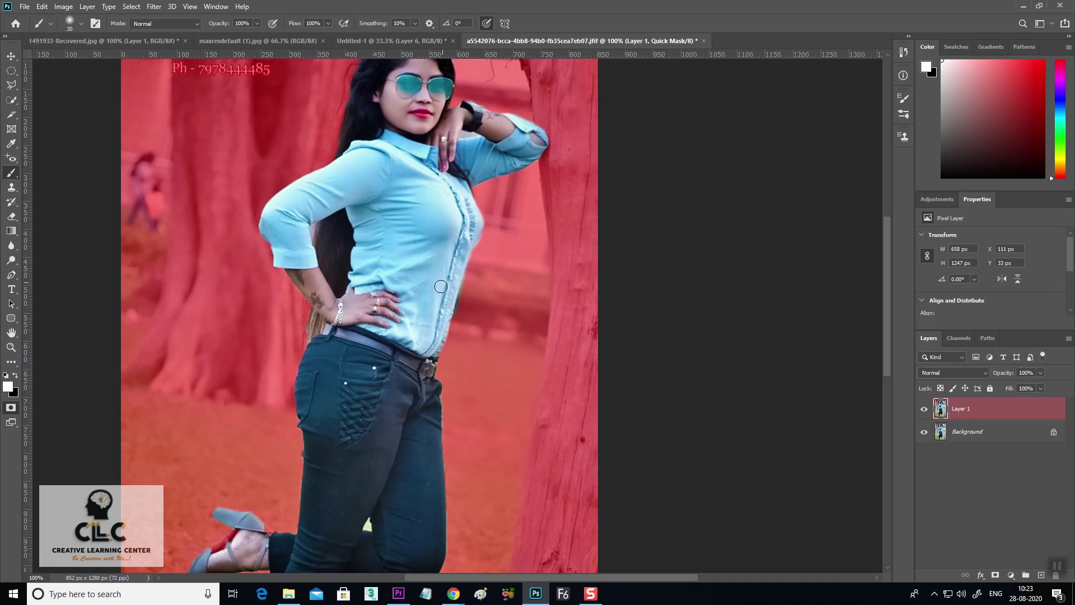
drag(302, 516, 351, 314)
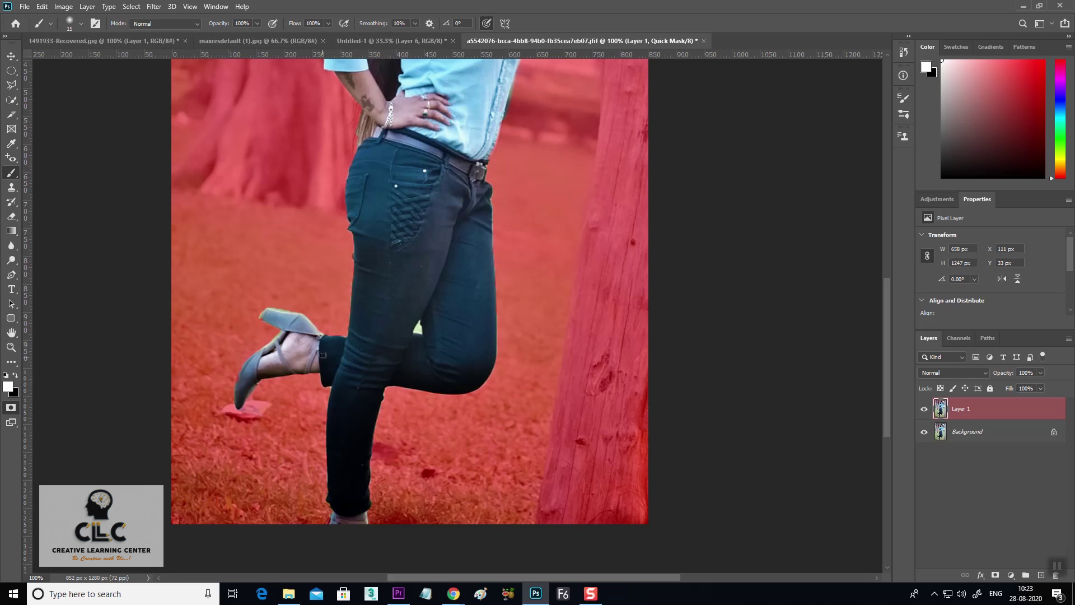
drag(437, 208, 461, 272)
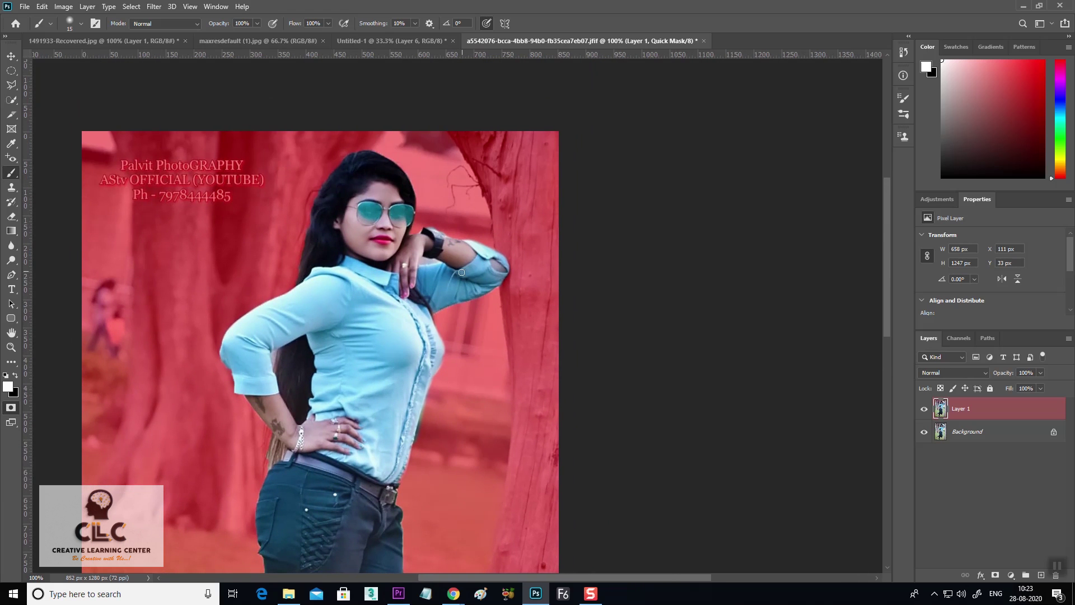
scroll(386, 350, down, 2)
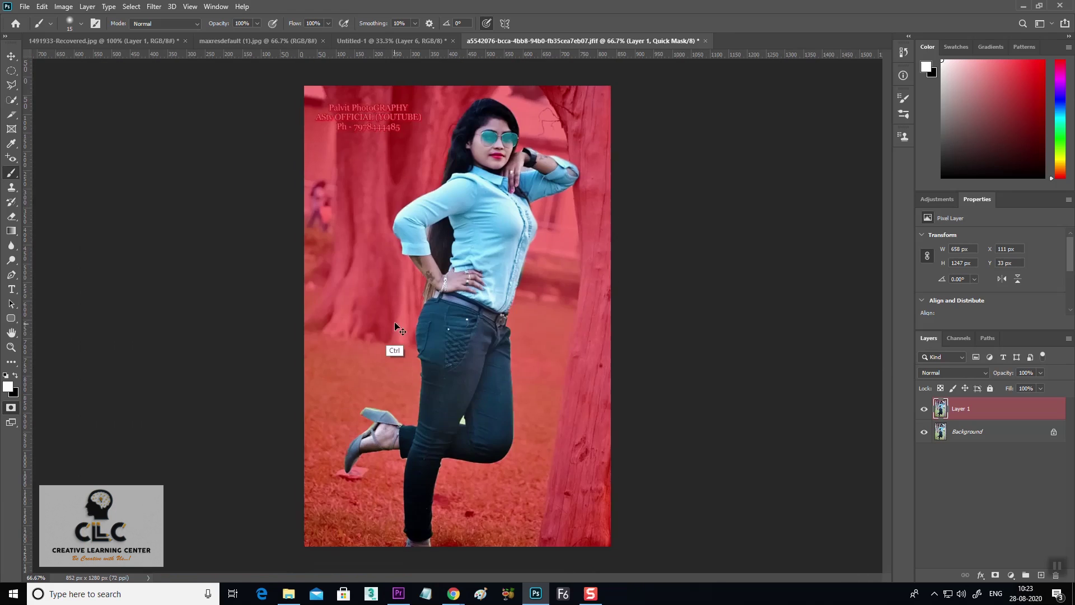
Exit Quick Mask and drag the woman cut-out into the collage as Layer 7.
click(11, 408)
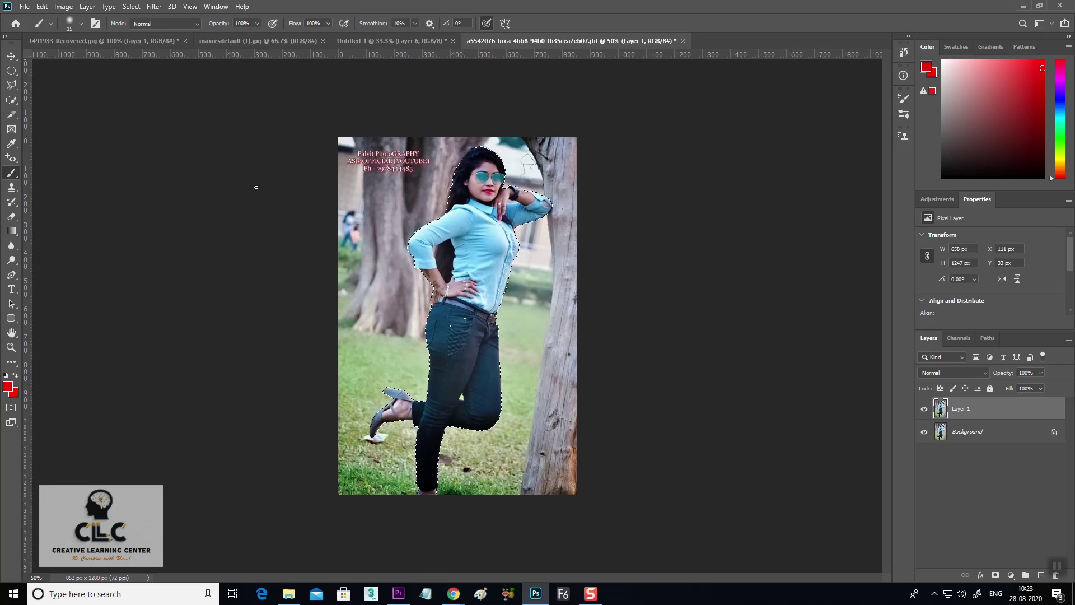
click(11, 57)
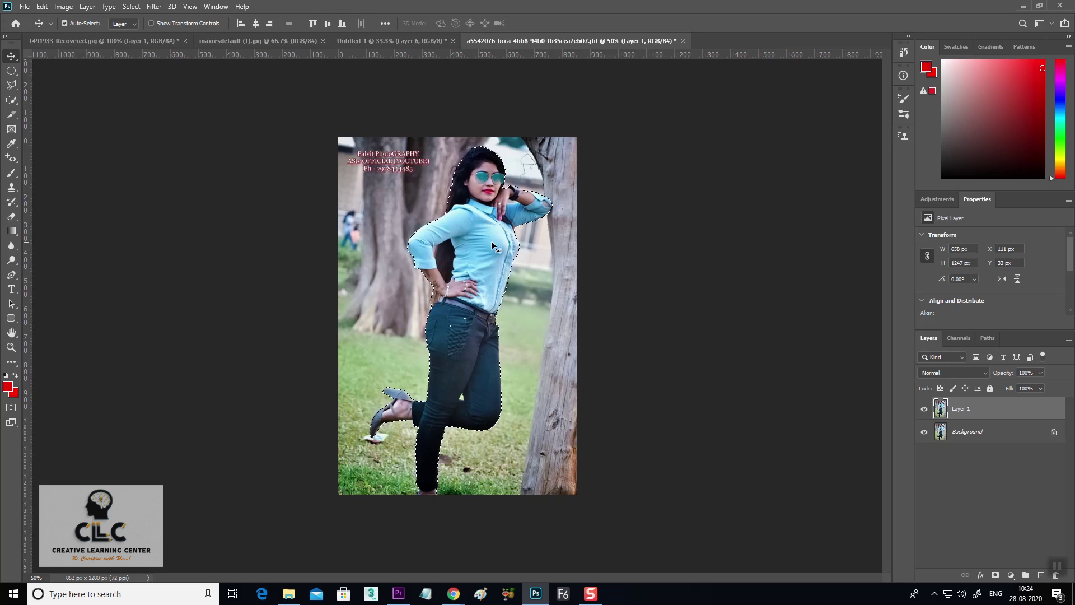
mouse_move(491, 241)
mouse_down()
mouse_move(393, 45)
mouse_move(335, 316)
mouse_move(465, 170)
mouse_move(585, 182)
mouse_up()
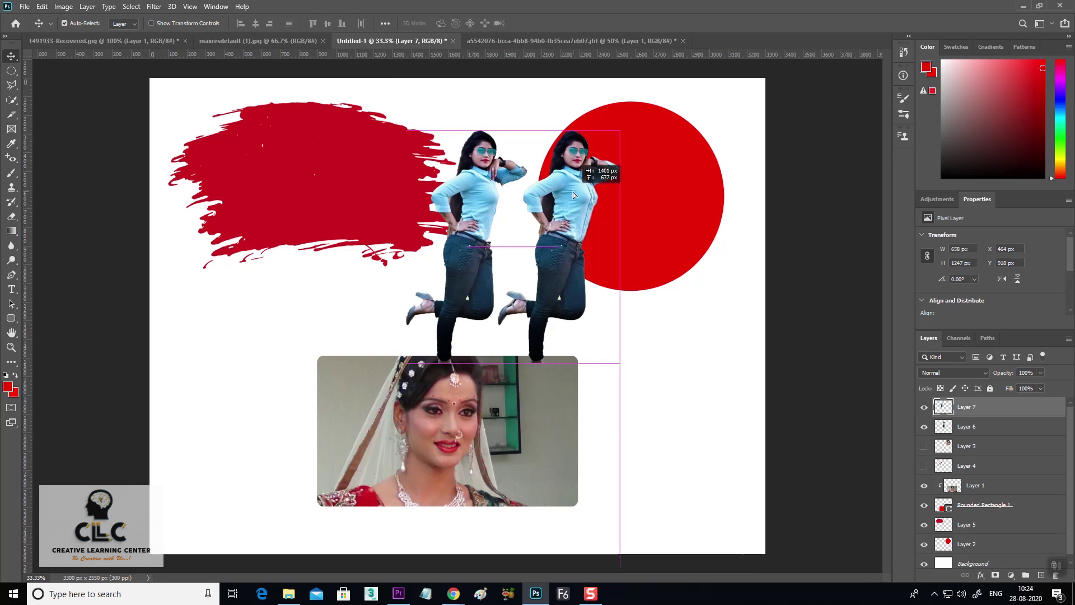
Free-transform the cut-out to enlarge it over the red circle.
key(ctrl+t)
mouse_move(616, 340)
mouse_down()
mouse_move(646, 340)
mouse_move(717, 414)
mouse_move(658, 401)
mouse_up()
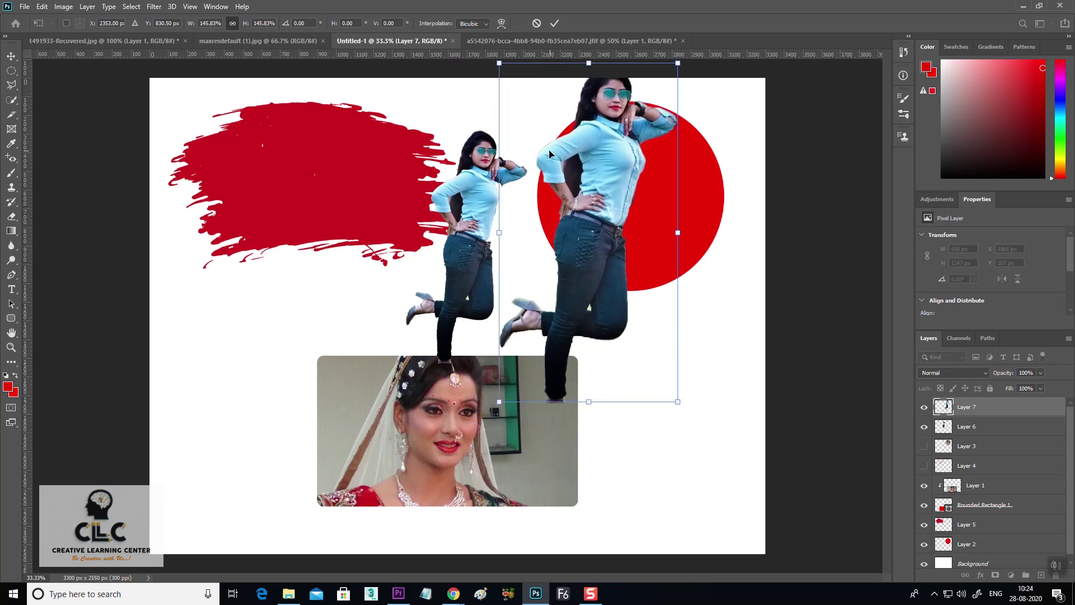
drag(619, 155, 644, 209)
key(Return)
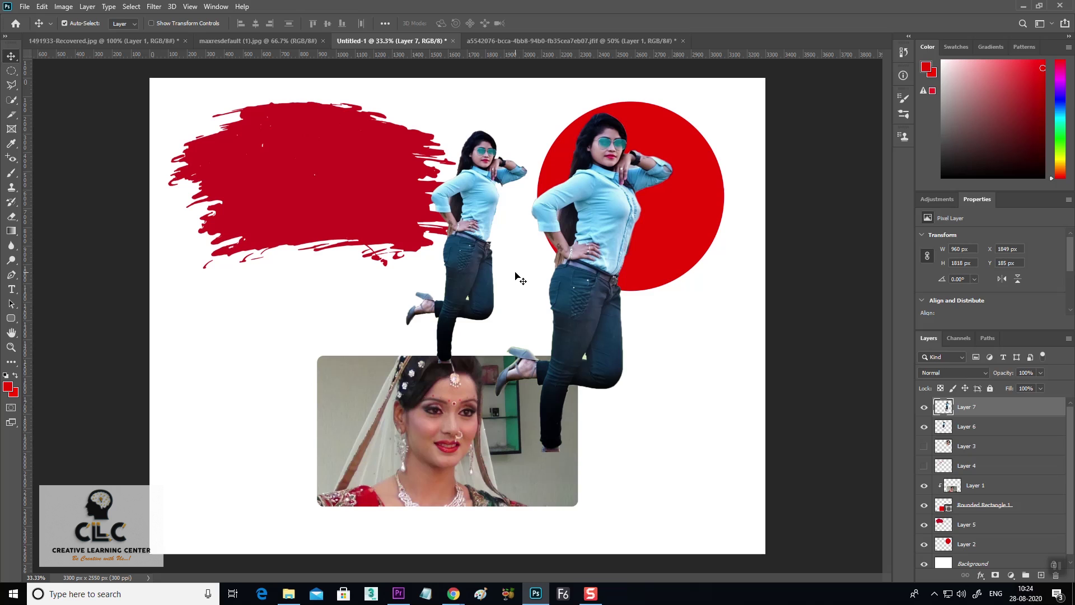
click(290, 40)
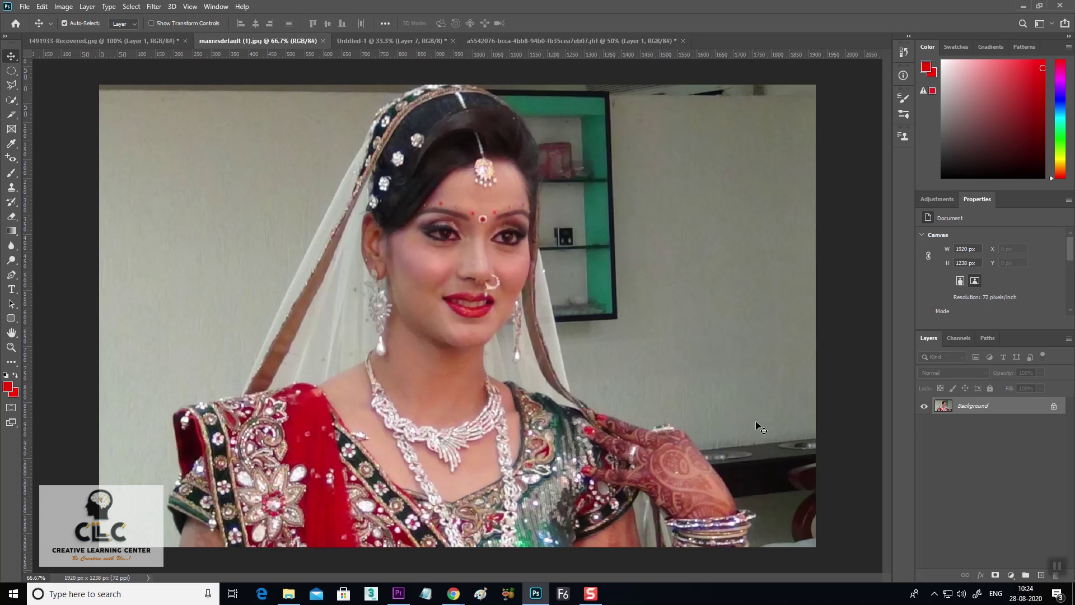
Duplicate the bride layer, quick-select her dupatta and lower sleeve, and view it as a quick mask.
key(ctrl+j)
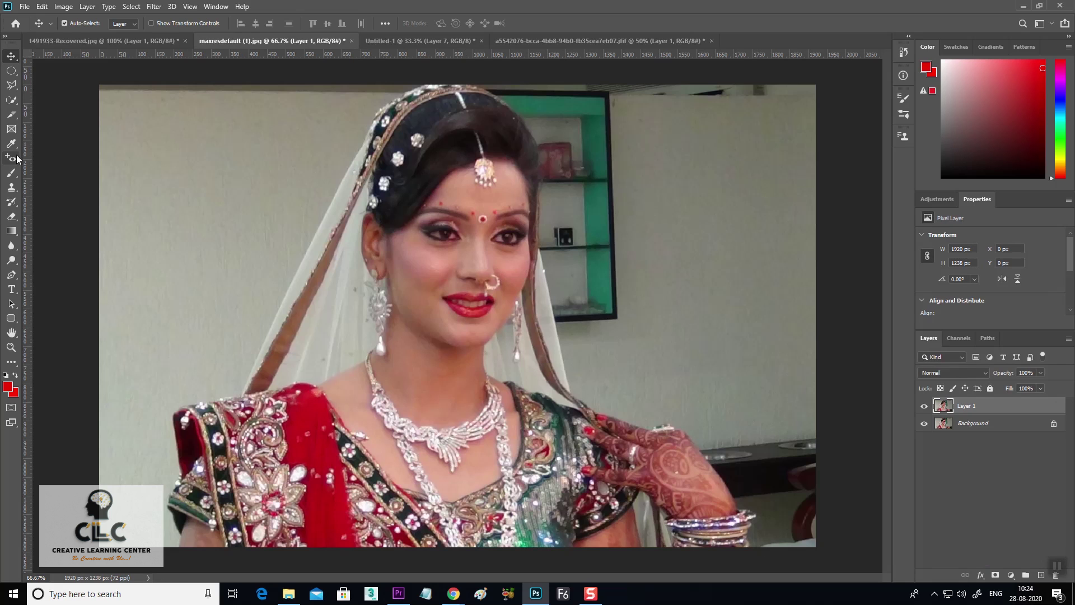
click(12, 100)
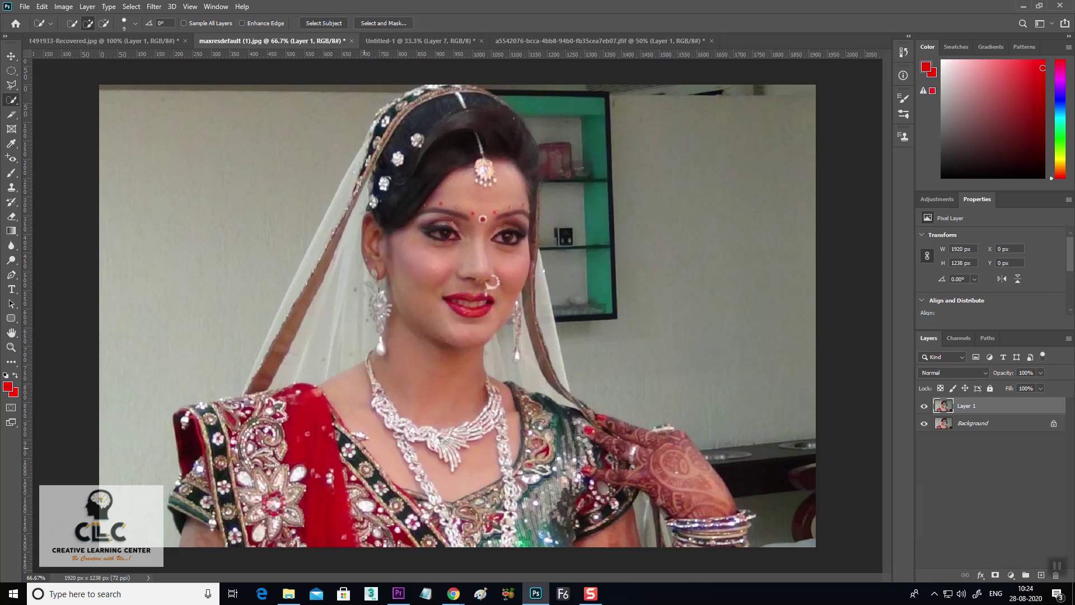
key(bracketright)
key(bracketright)
key(bracketright)
mouse_move(356, 452)
mouse_down()
mouse_move(274, 404)
mouse_move(419, 111)
mouse_move(513, 337)
mouse_move(575, 443)
mouse_move(206, 504)
mouse_up()
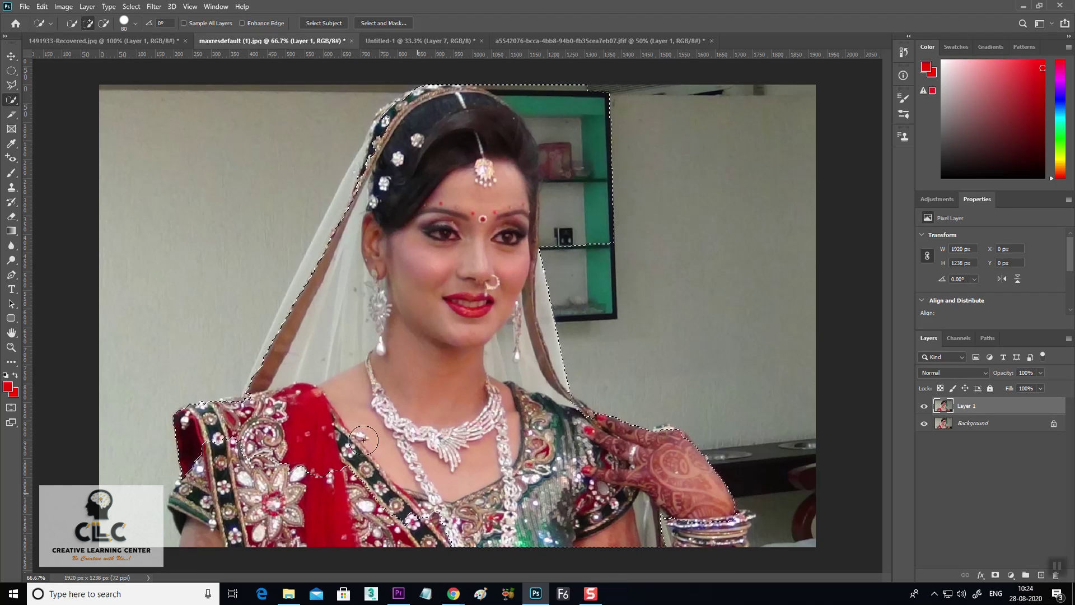
drag(205, 504, 251, 448)
click(11, 413)
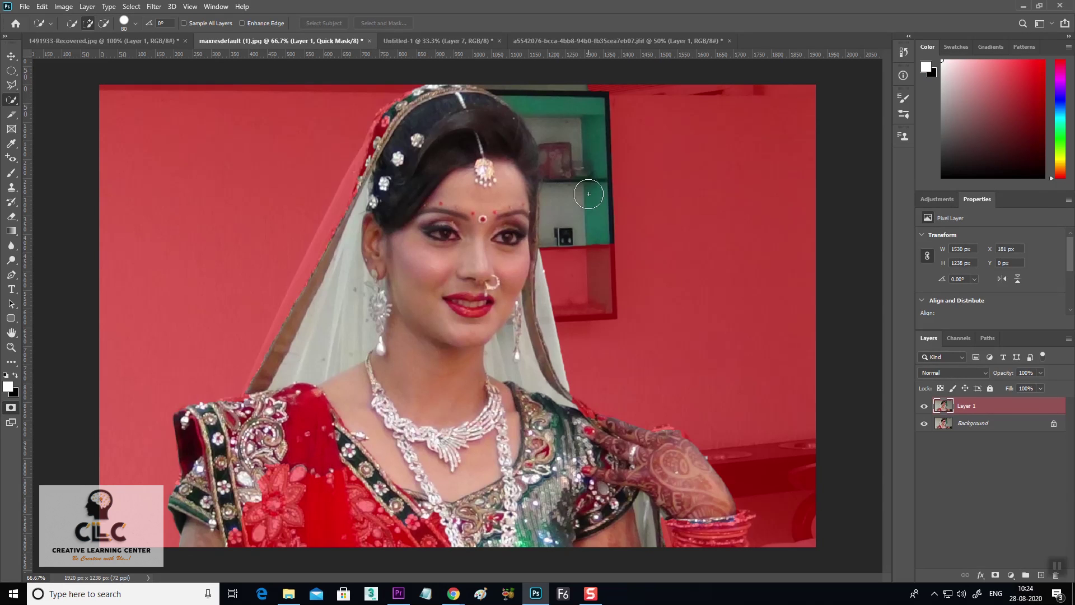
Paint white in the quick mask to include the dress flower, veil's left edge and hand.
drag(306, 442, 336, 482)
key(ctrl+d)
click(11, 174)
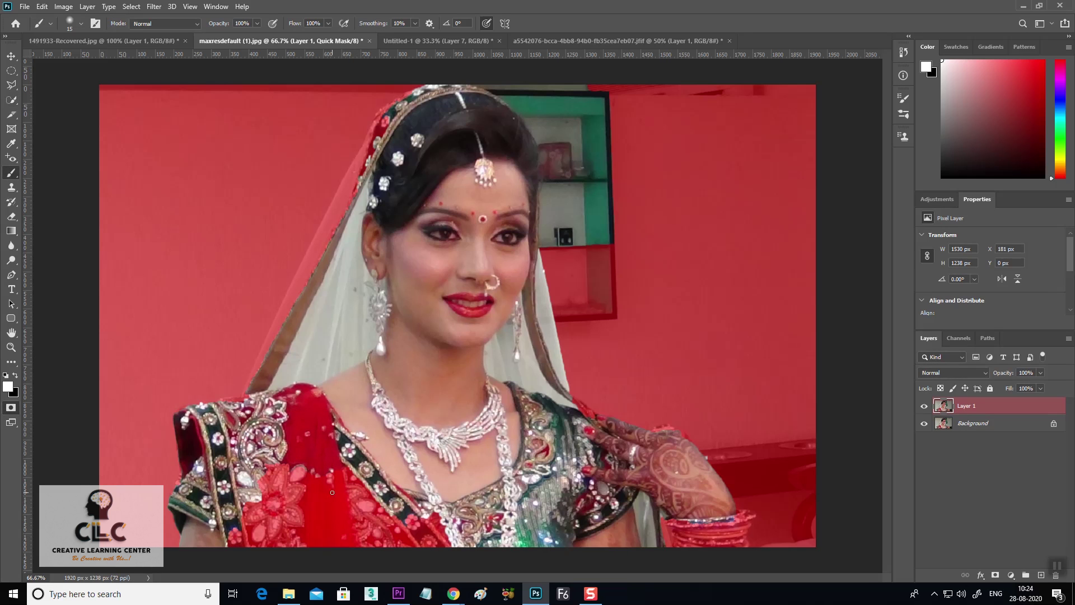
key(bracketright)
key(bracketright)
key(bracketright)
mouse_move(314, 477)
mouse_down()
mouse_move(252, 529)
mouse_move(281, 471)
mouse_up()
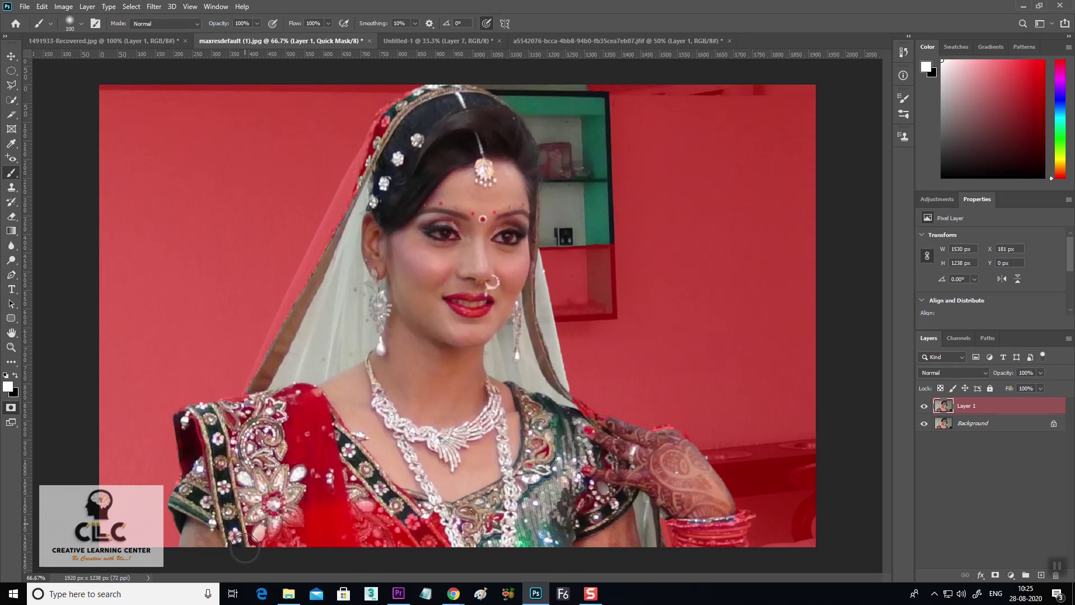
key(bracketleft)
key(bracketleft)
key(bracketleft)
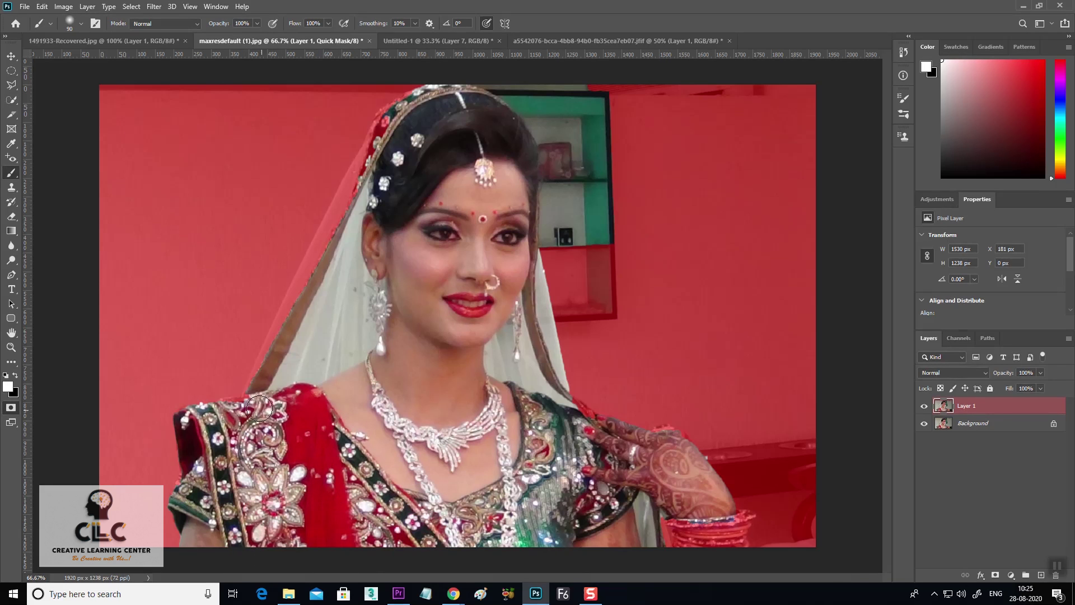
key(bracketleft)
mouse_move(267, 362)
mouse_down()
mouse_move(334, 204)
mouse_move(234, 409)
mouse_up()
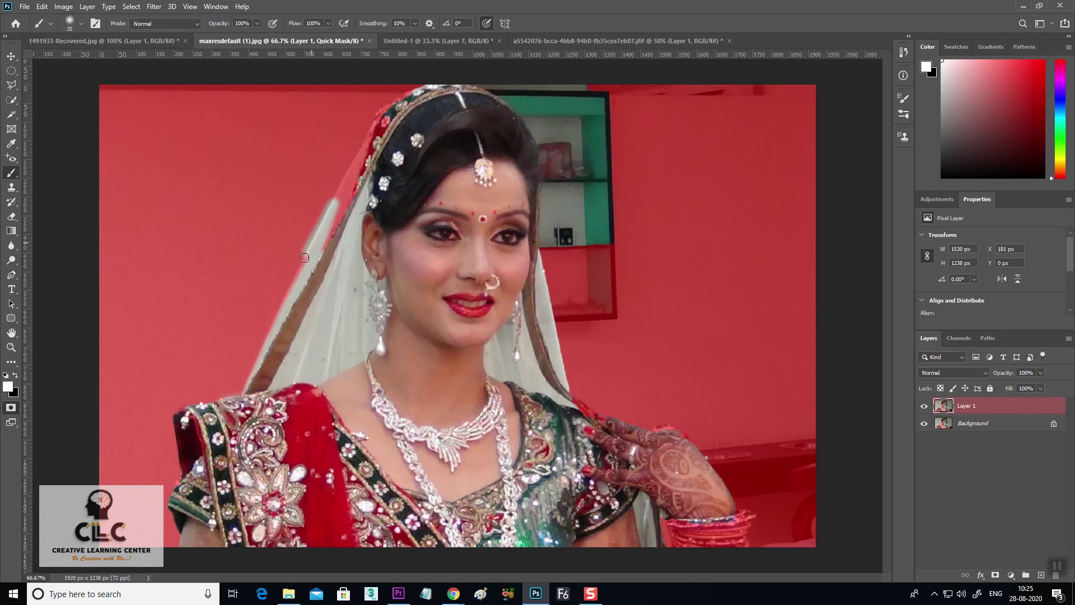
key(ctrl+z)
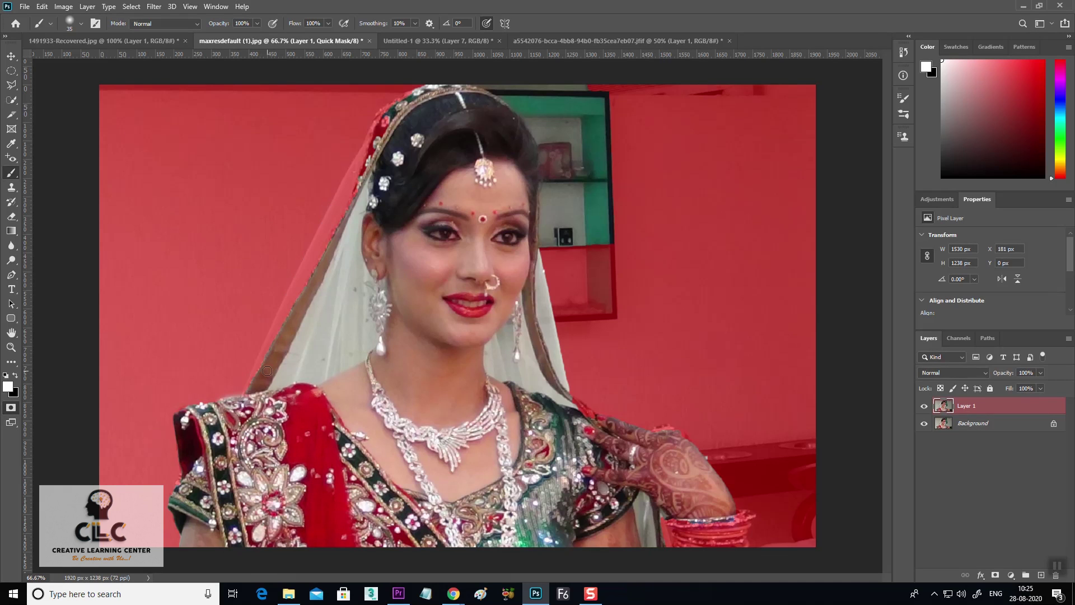
mouse_move(249, 389)
mouse_down()
mouse_move(388, 118)
mouse_move(436, 89)
mouse_up()
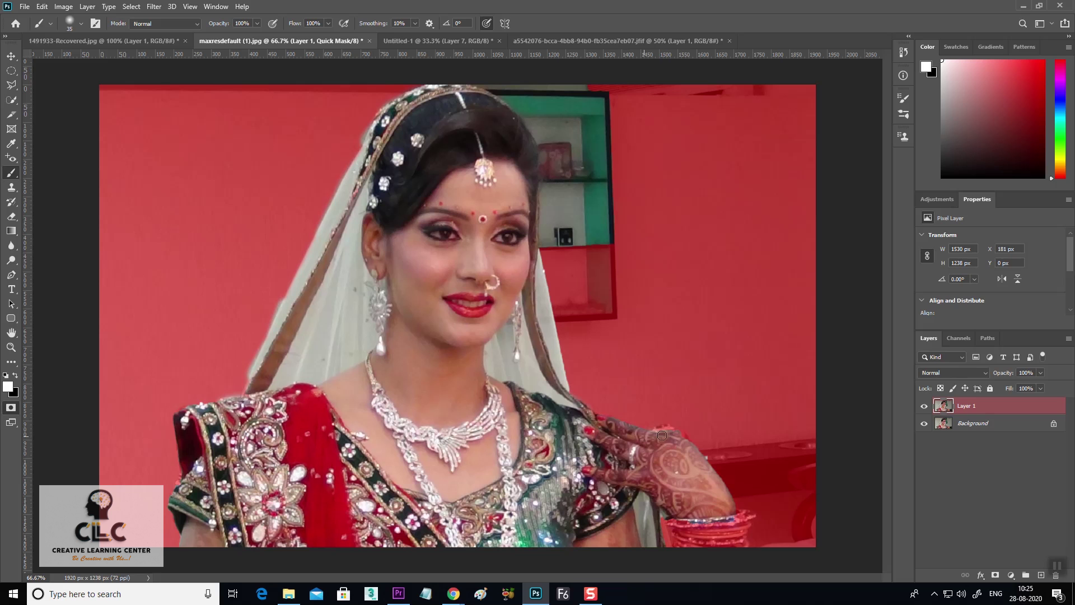
mouse_move(659, 430)
mouse_down()
mouse_move(738, 557)
mouse_move(711, 529)
mouse_move(727, 547)
mouse_up()
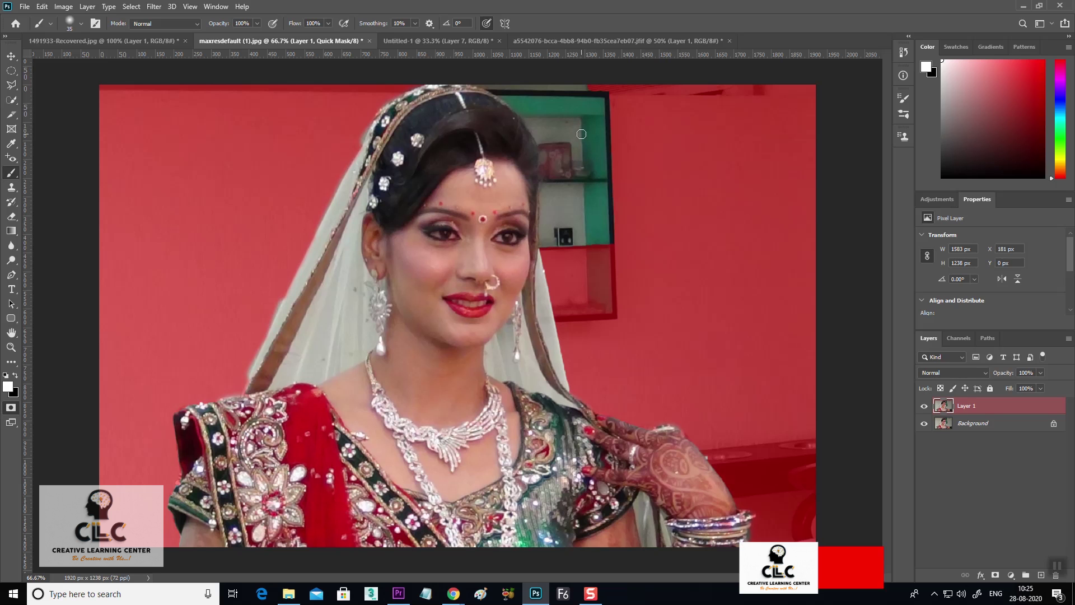
Paint black over the green shelf and frame, then turn the mask back into a selection.
click(15, 375)
key(bracketright)
key(bracketright)
key(bracketright)
mouse_move(593, 95)
mouse_down()
mouse_move(612, 141)
mouse_move(611, 200)
mouse_move(562, 140)
mouse_move(481, 77)
mouse_move(562, 155)
mouse_move(538, 125)
mouse_move(559, 216)
mouse_up()
mouse_move(559, 215)
mouse_down()
mouse_move(555, 162)
mouse_move(549, 216)
mouse_move(563, 252)
mouse_move(551, 235)
mouse_move(618, 233)
mouse_move(580, 157)
mouse_move(599, 223)
mouse_move(581, 173)
mouse_up()
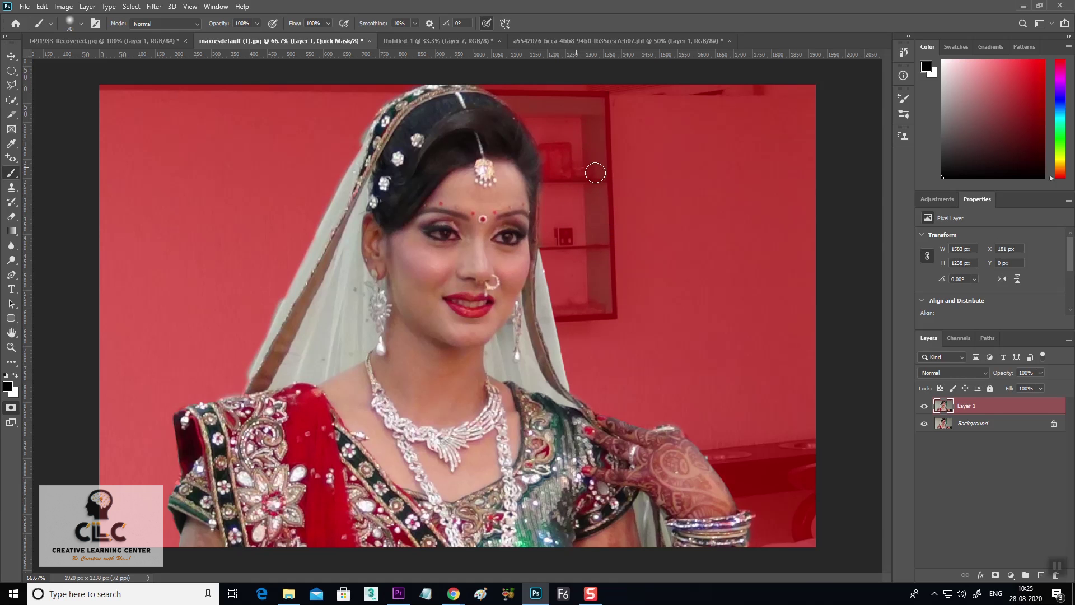
click(10, 413)
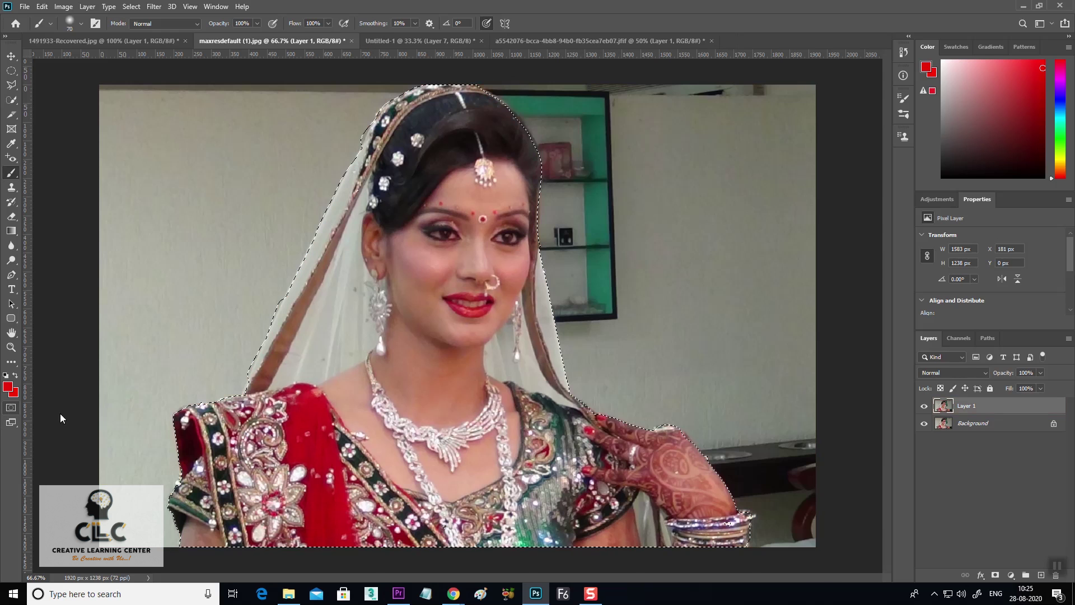
Drag the bride cut-out into the Untitled-1 collage as Layer 8 and scale it up over the red splash.
click(11, 56)
drag(429, 195, 416, 41)
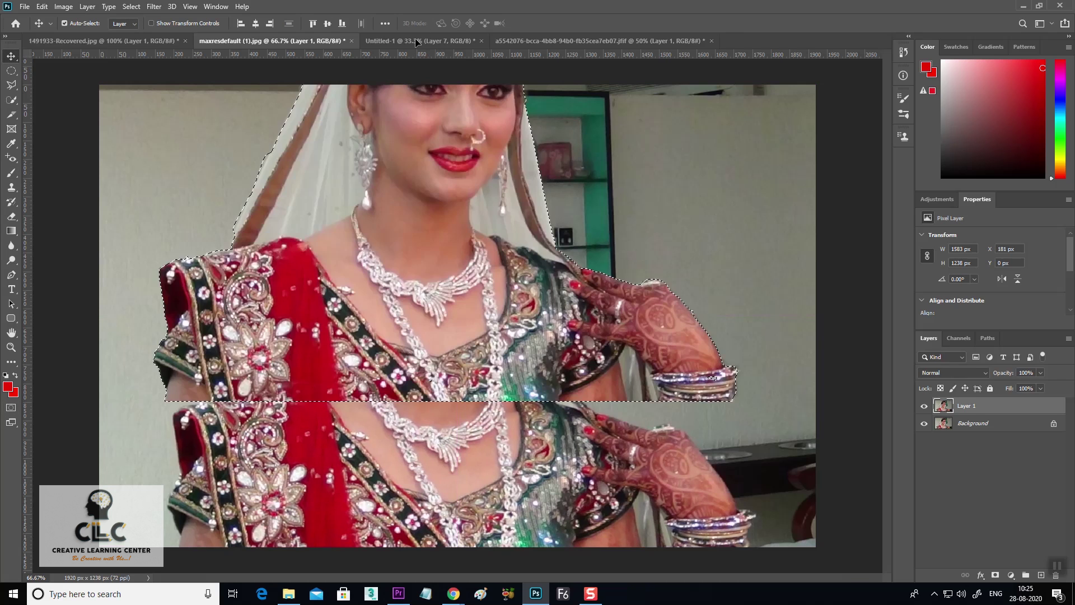
drag(416, 41, 420, 242)
key(ctrl+t)
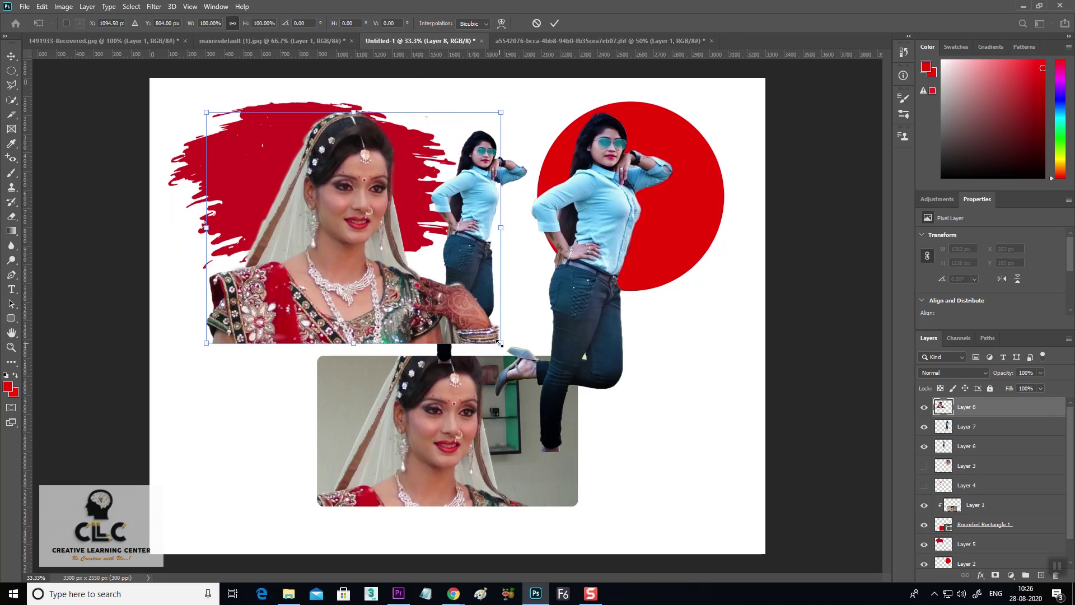
drag(499, 343, 681, 488)
key(Return)
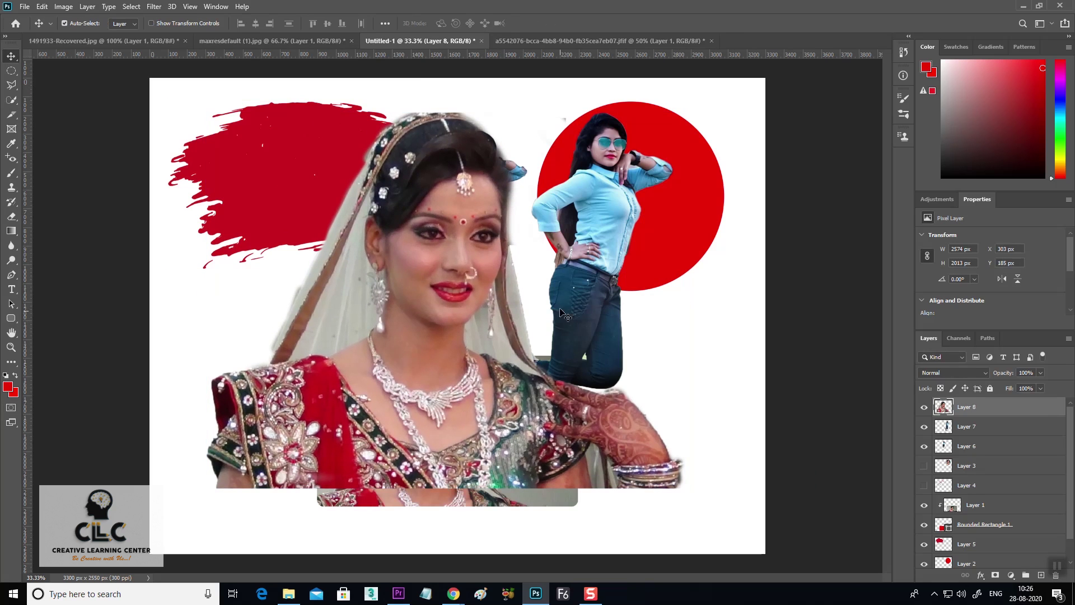